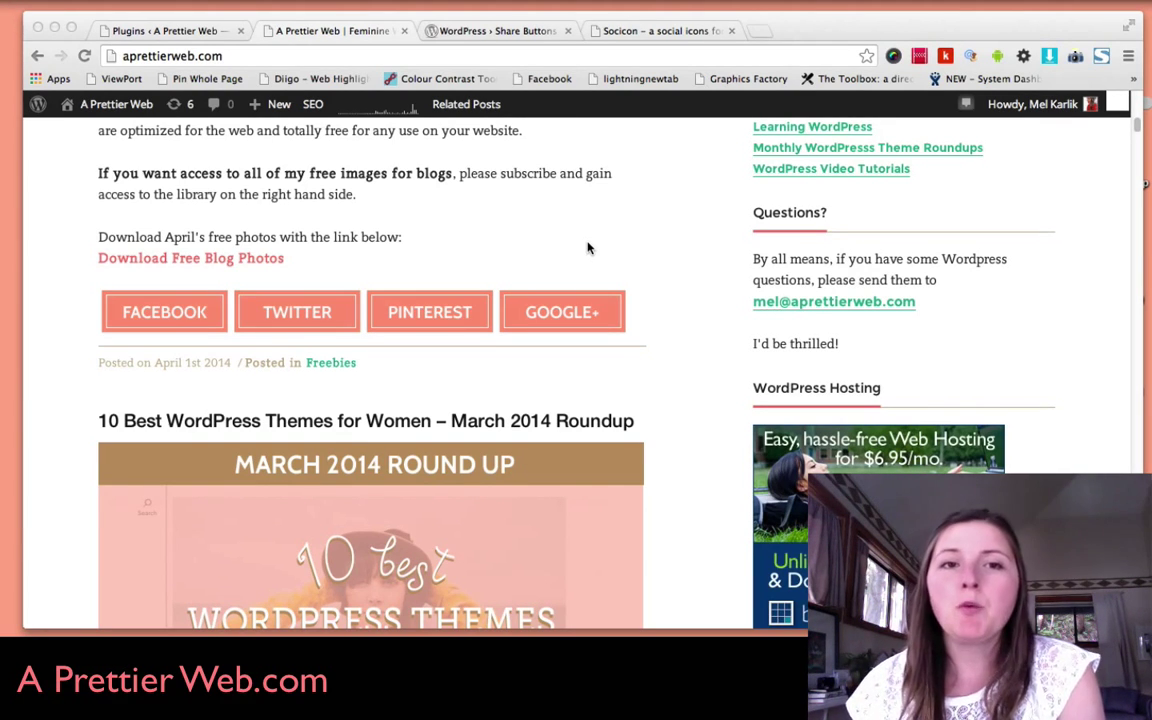
Go from the AddToAny plugin page to the admin Plugins list showing Share Buttons by AddToAny.
click(479, 36)
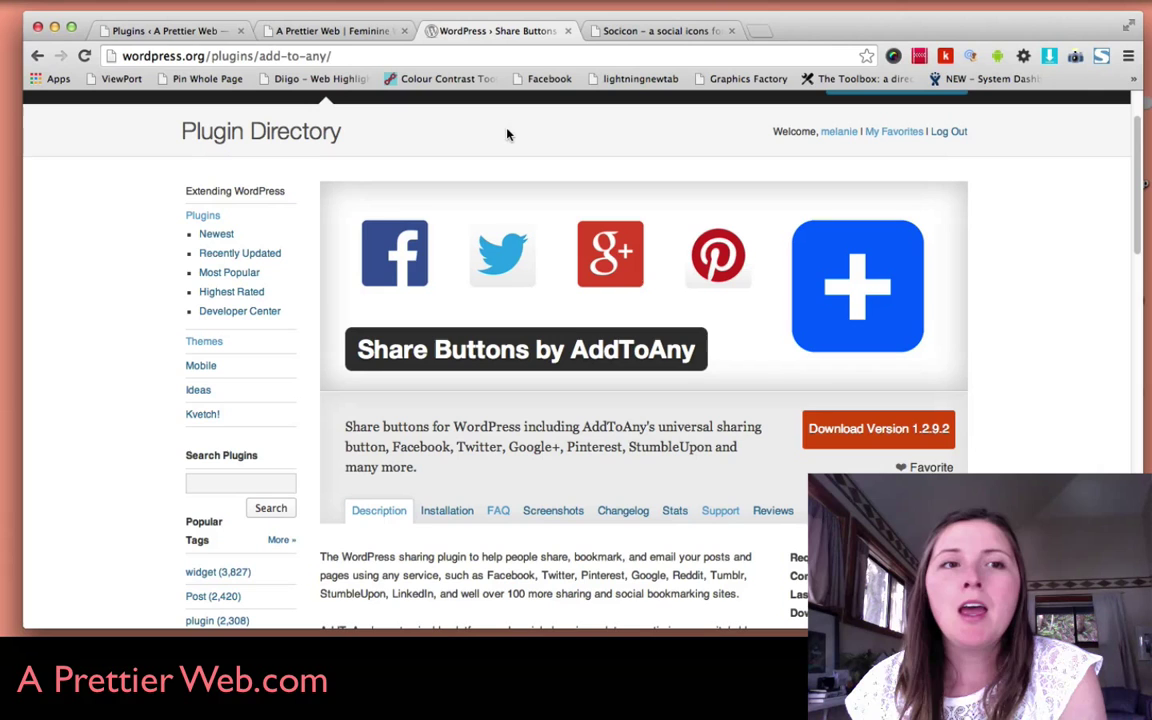
click(190, 33)
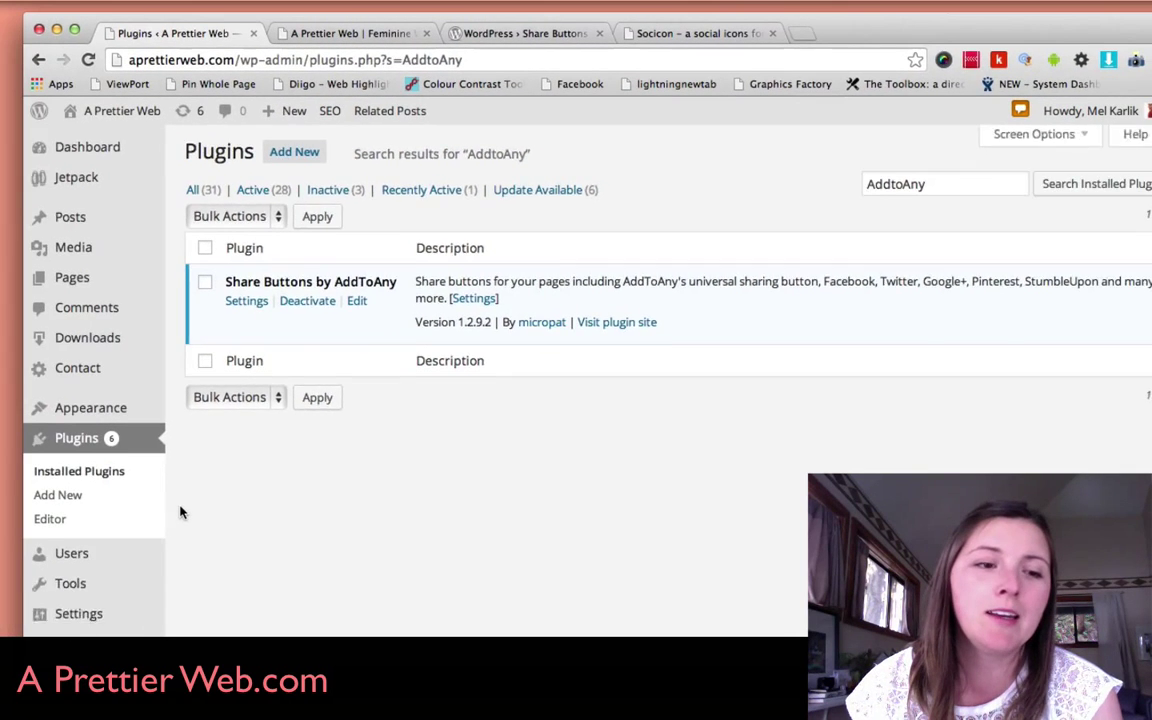
scroll(180, 512, down, 2)
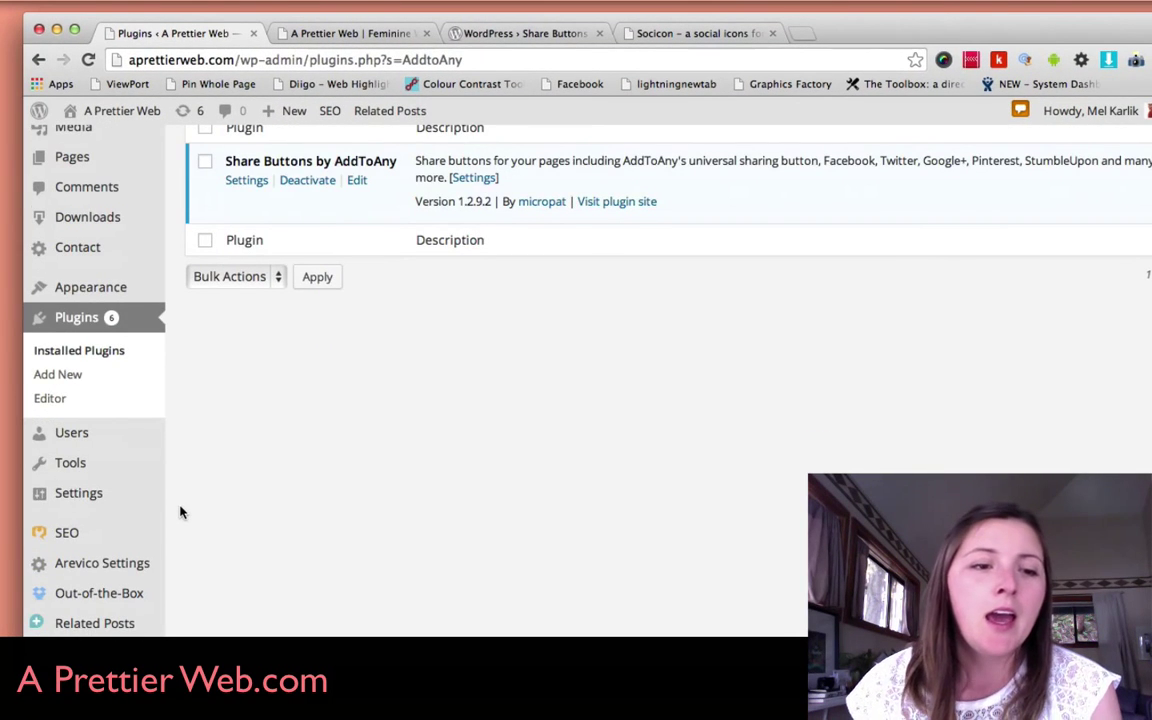
mouse_move(122, 494)
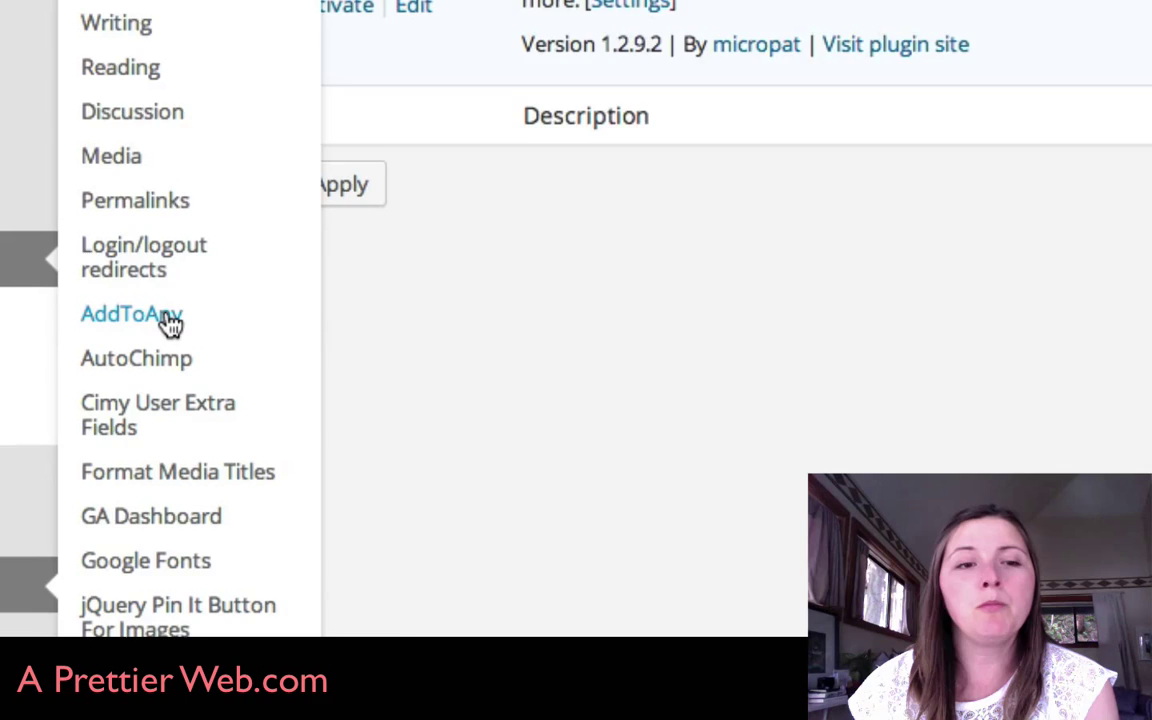
Open Settings > AddToAny and check the uploads/2014/04/ custom icons URL under Advanced Options.
click(168, 316)
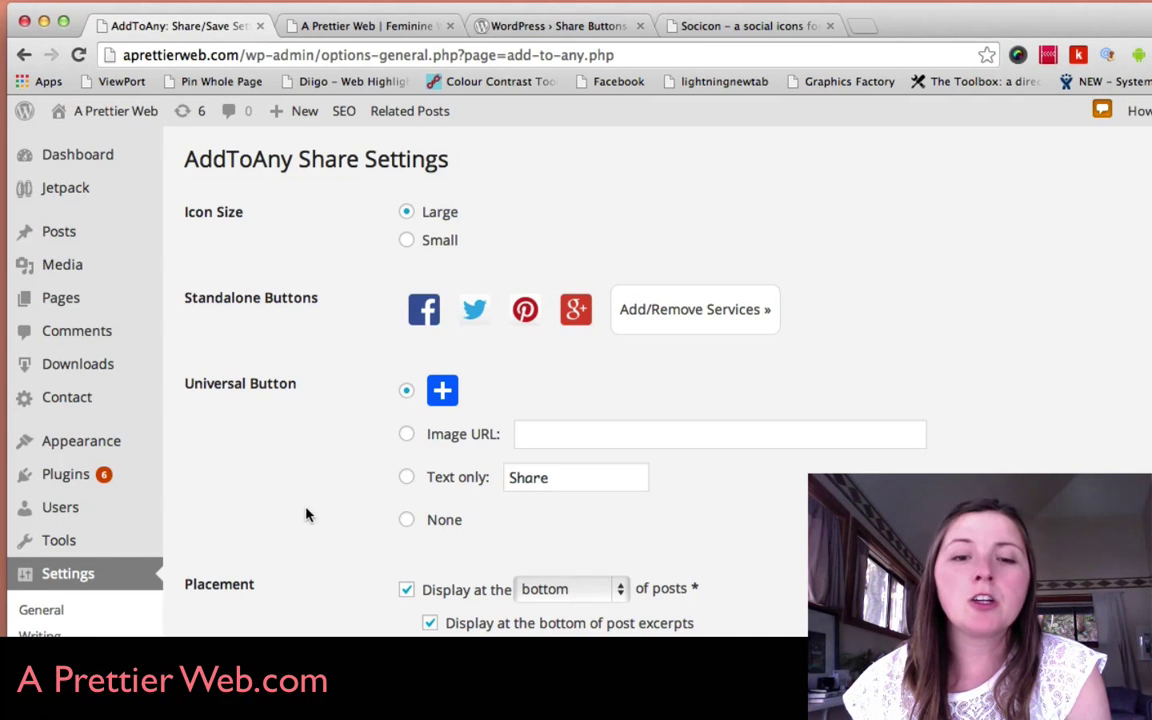
scroll(304, 514, down, 2)
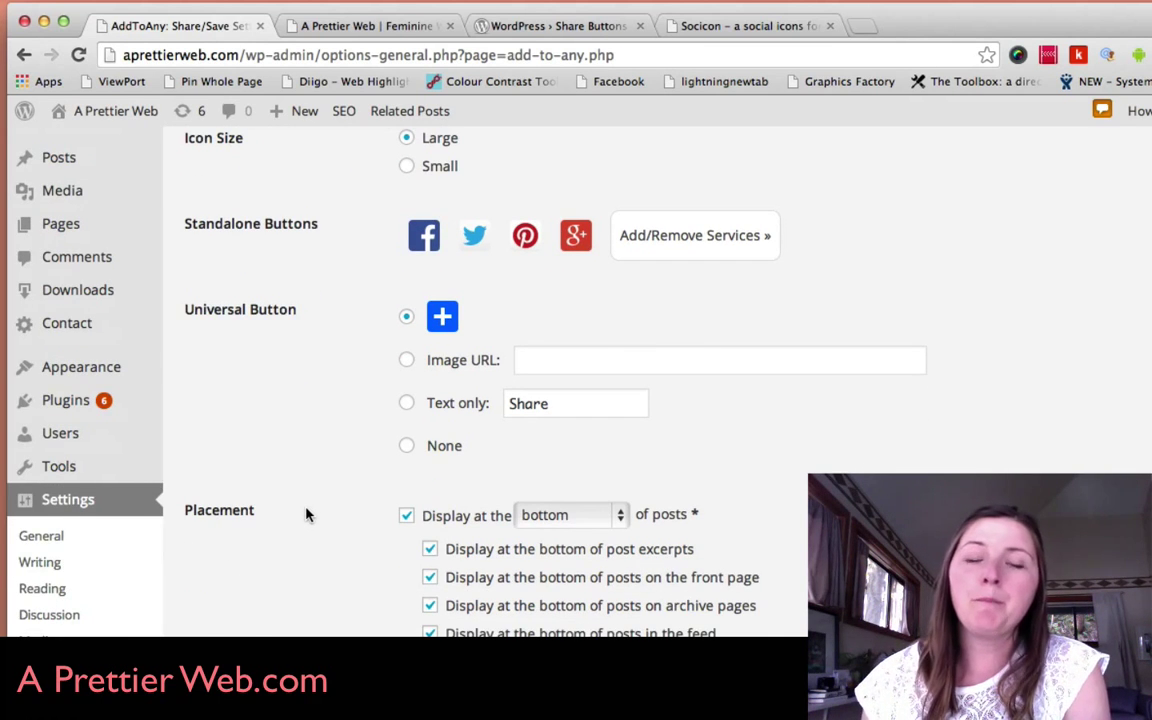
scroll(306, 514, down, 4)
scroll(306, 514, down, 5)
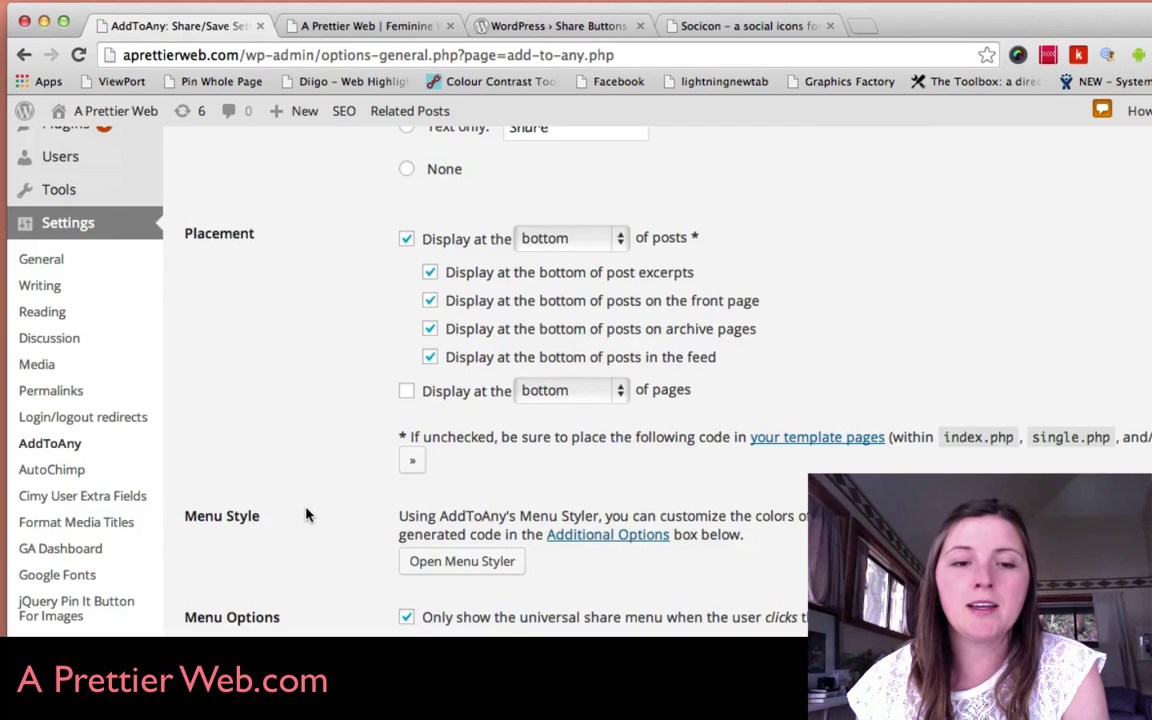
scroll(306, 514, down, 8)
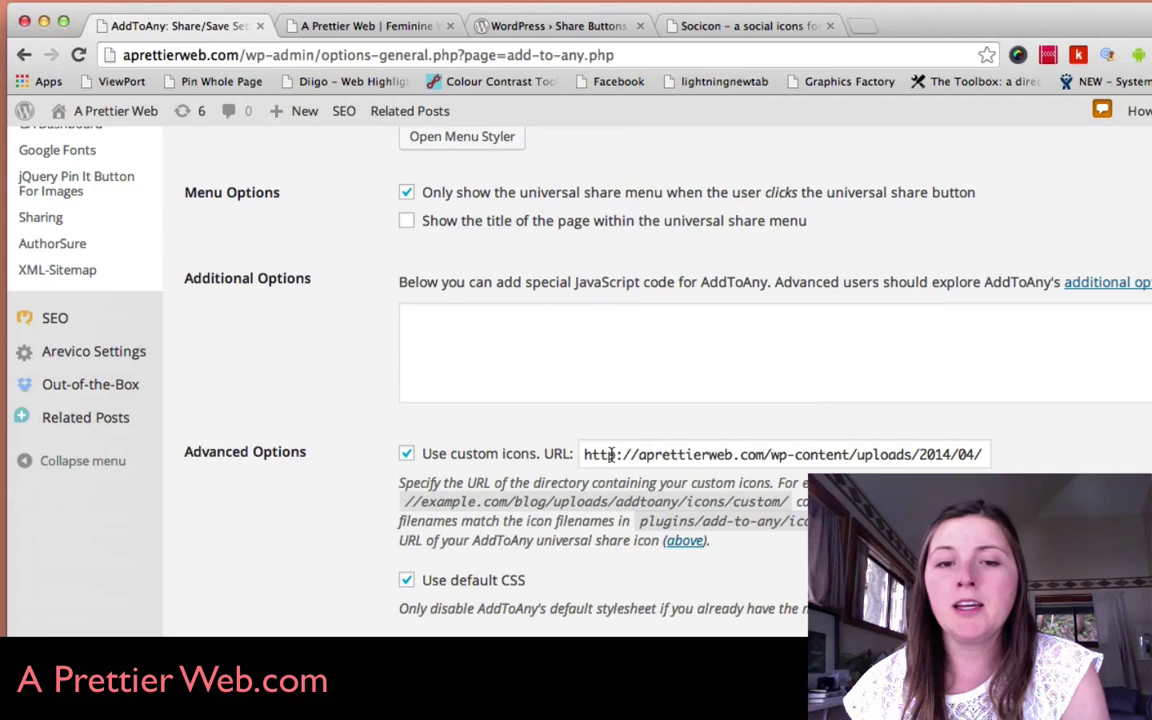
drag(607, 454, 1057, 463)
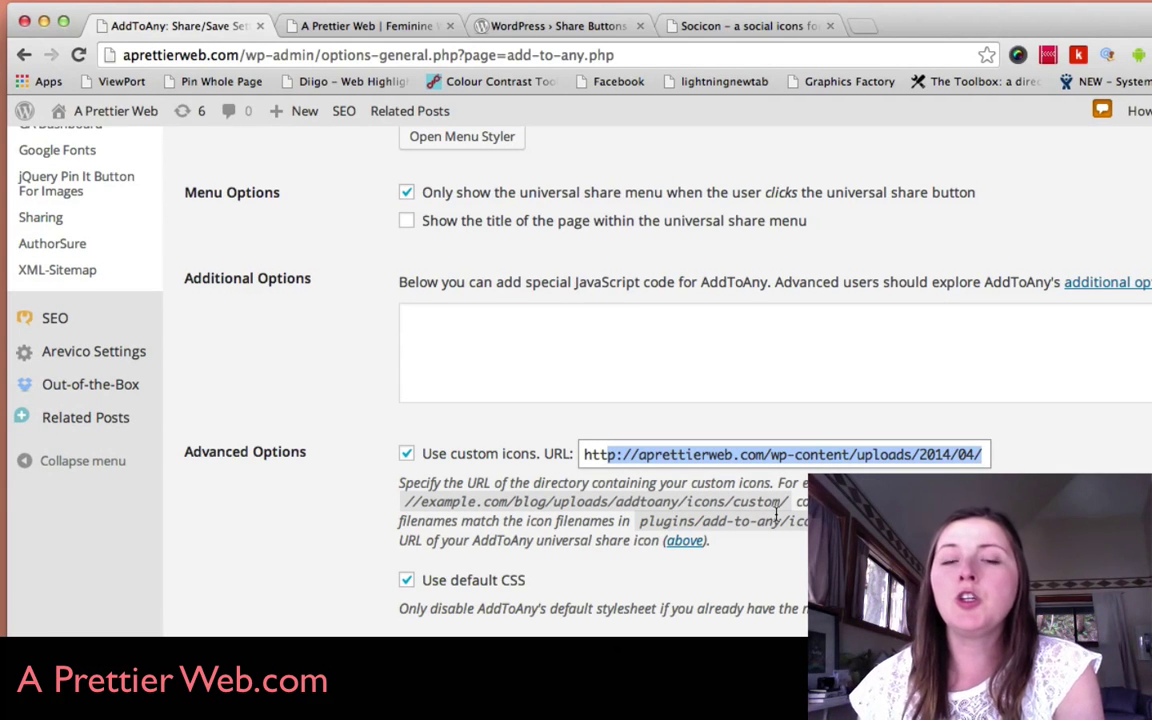
click(282, 513)
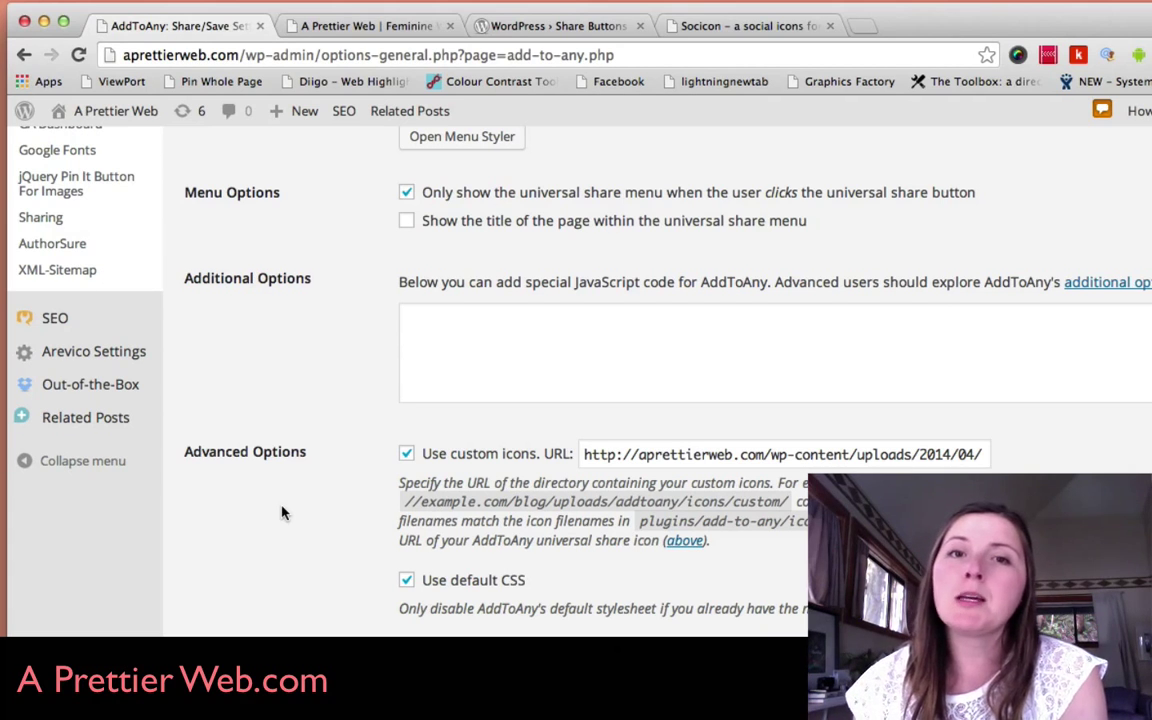
scroll(285, 515, up, 15)
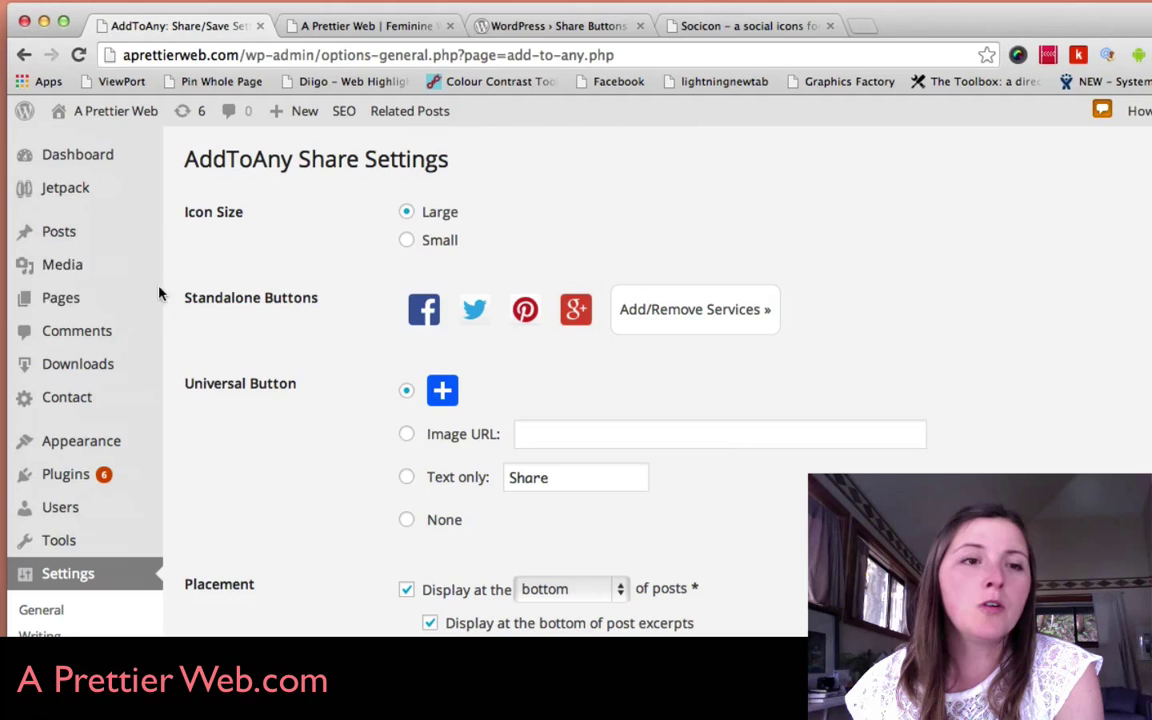
Go to Media > Add New and start choosing files to upload.
click(70, 268)
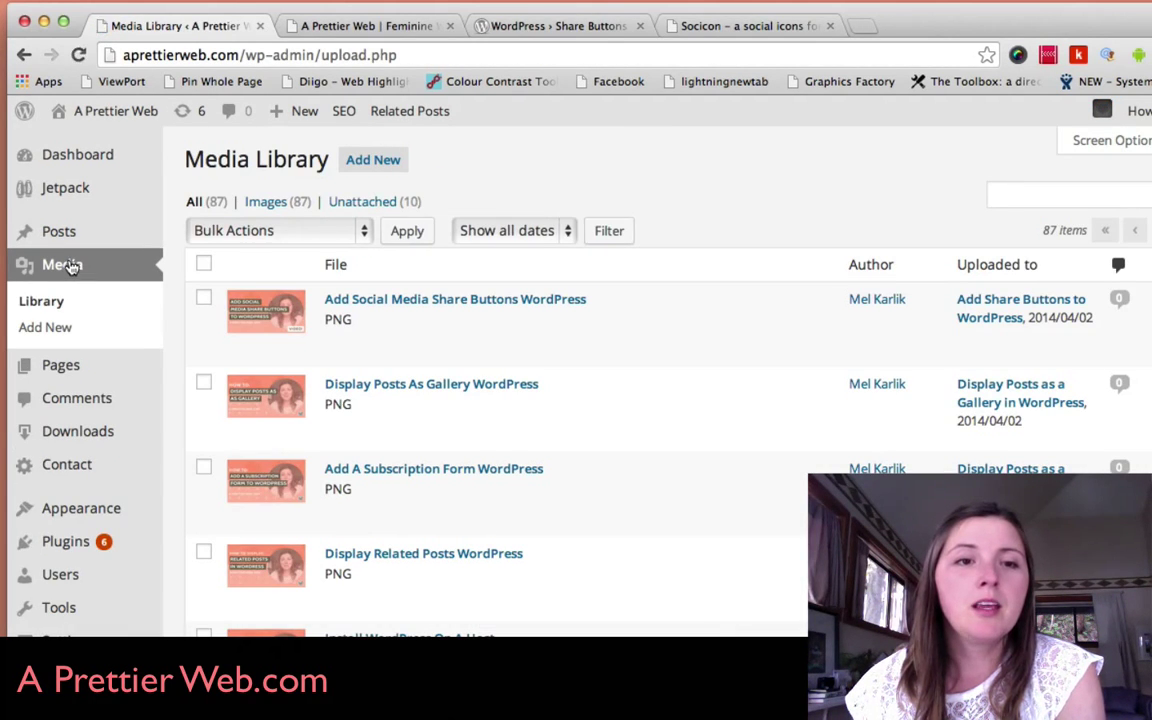
click(376, 168)
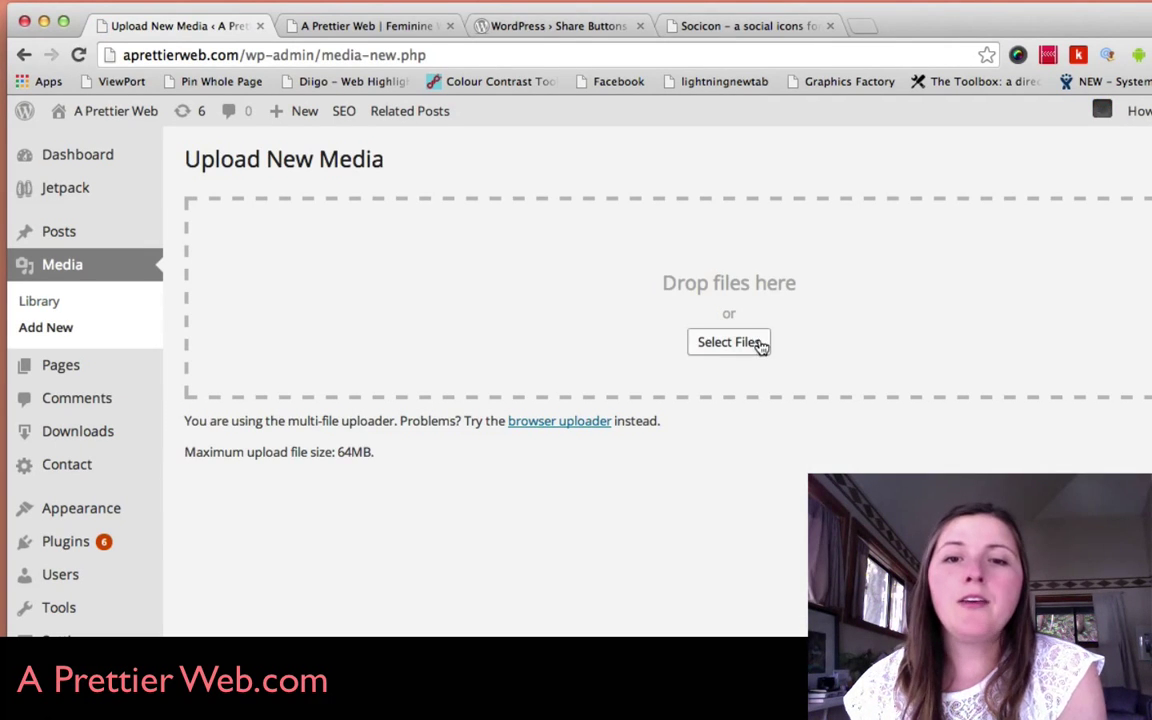
click(740, 346)
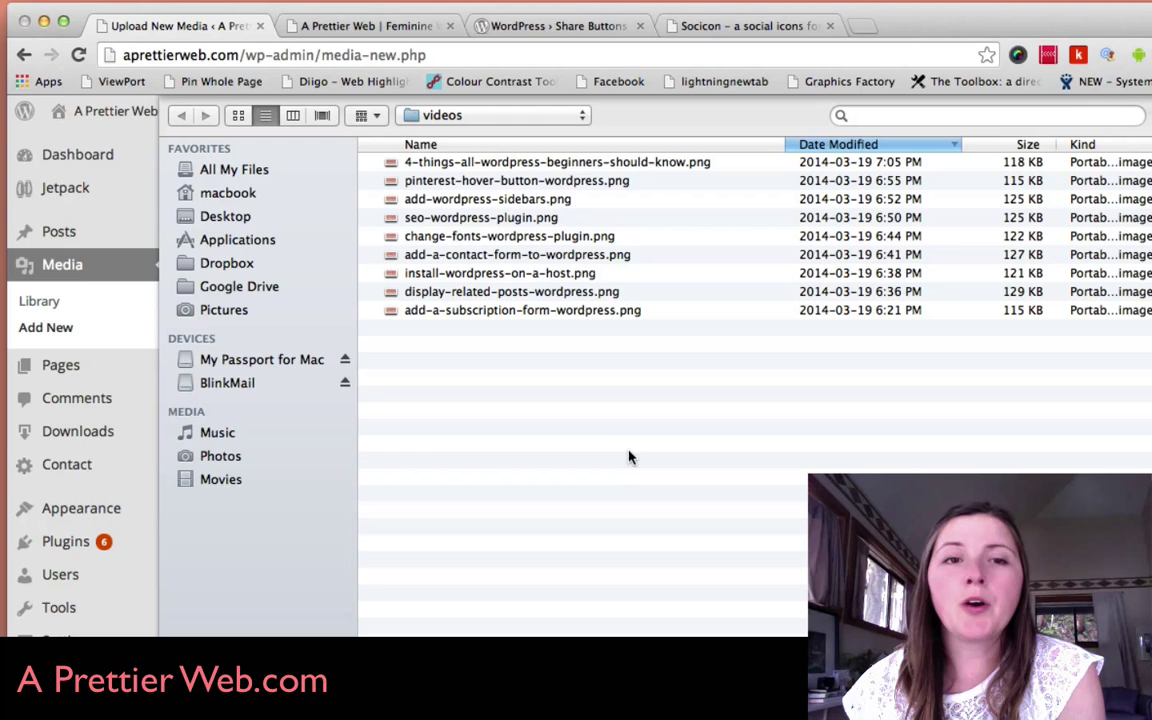
Pick the google_plus, twitter, pinterest and facebook PNGs on the Desktop, then cancel without uploading.
click(222, 216)
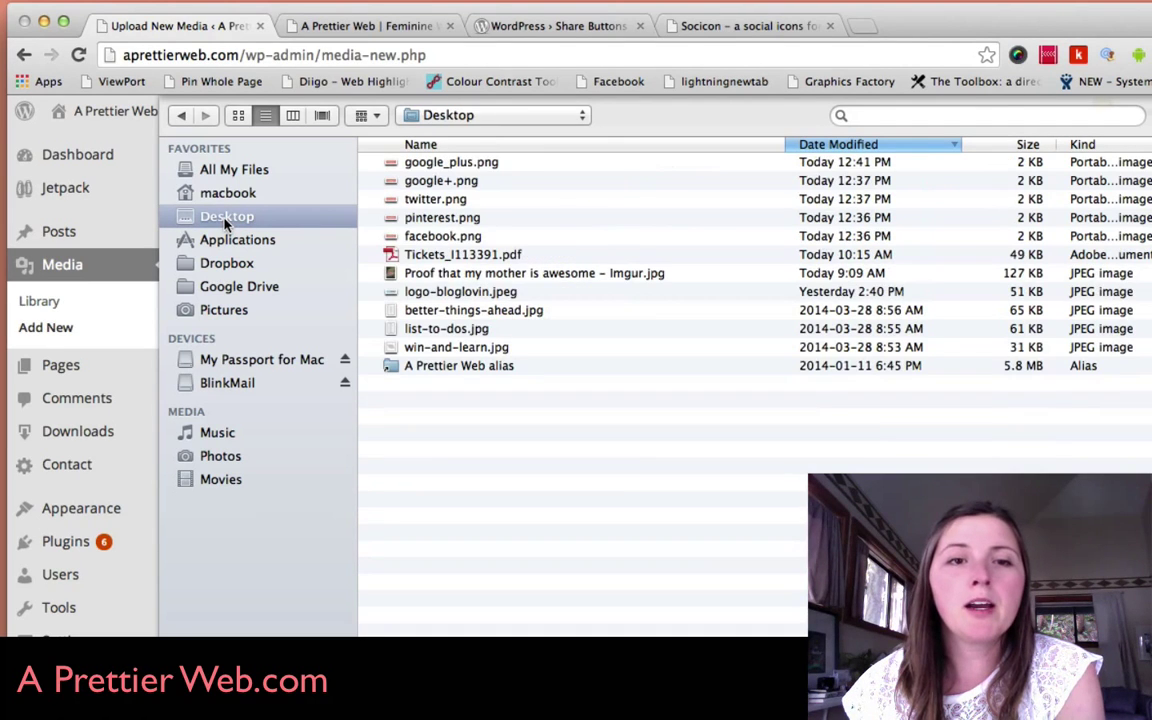
click(473, 163)
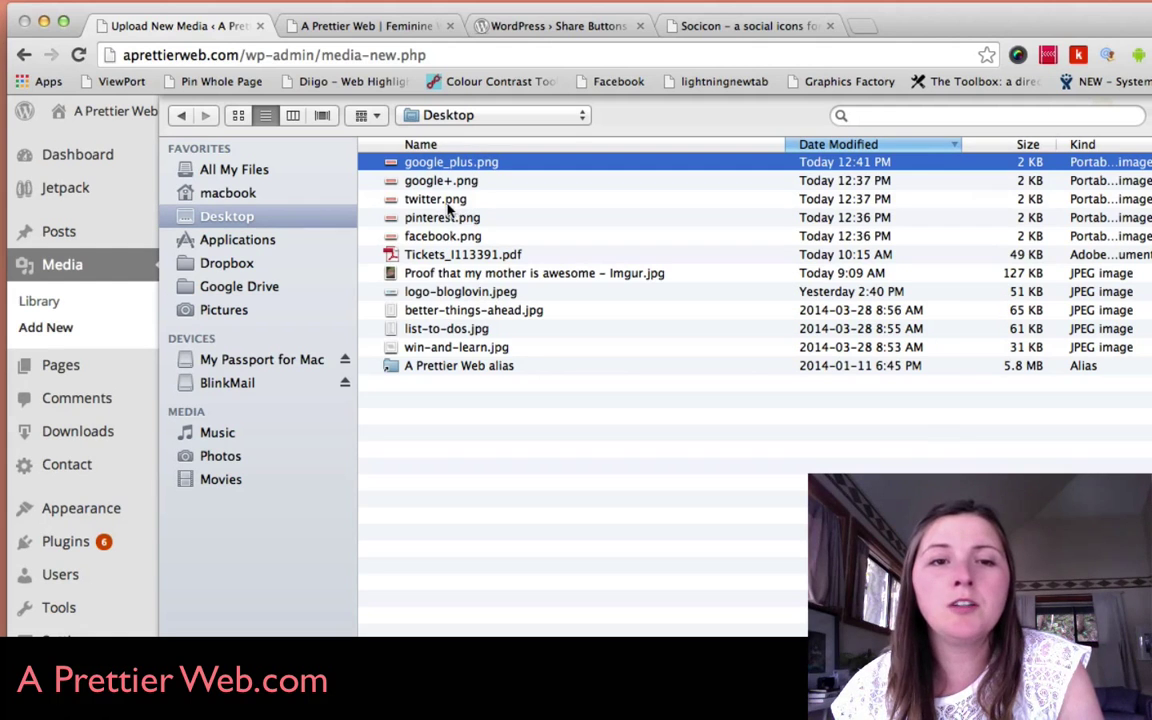
super+click(446, 200)
super+click(442, 218)
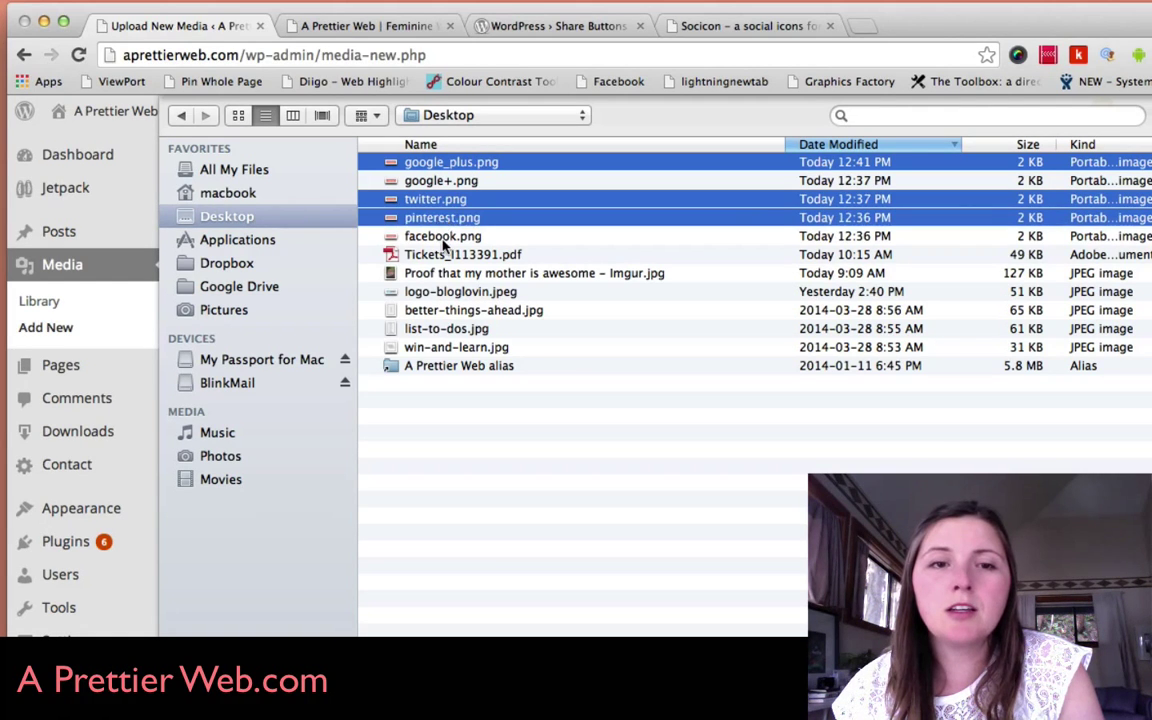
super+click(443, 237)
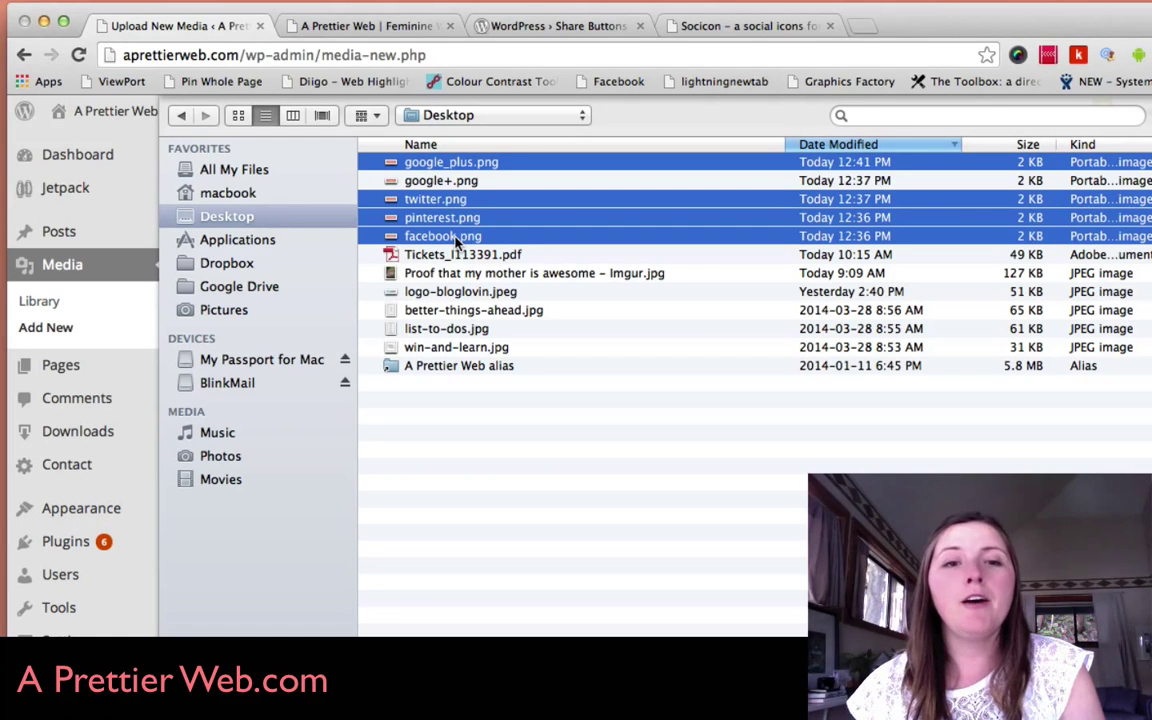
click(455, 238)
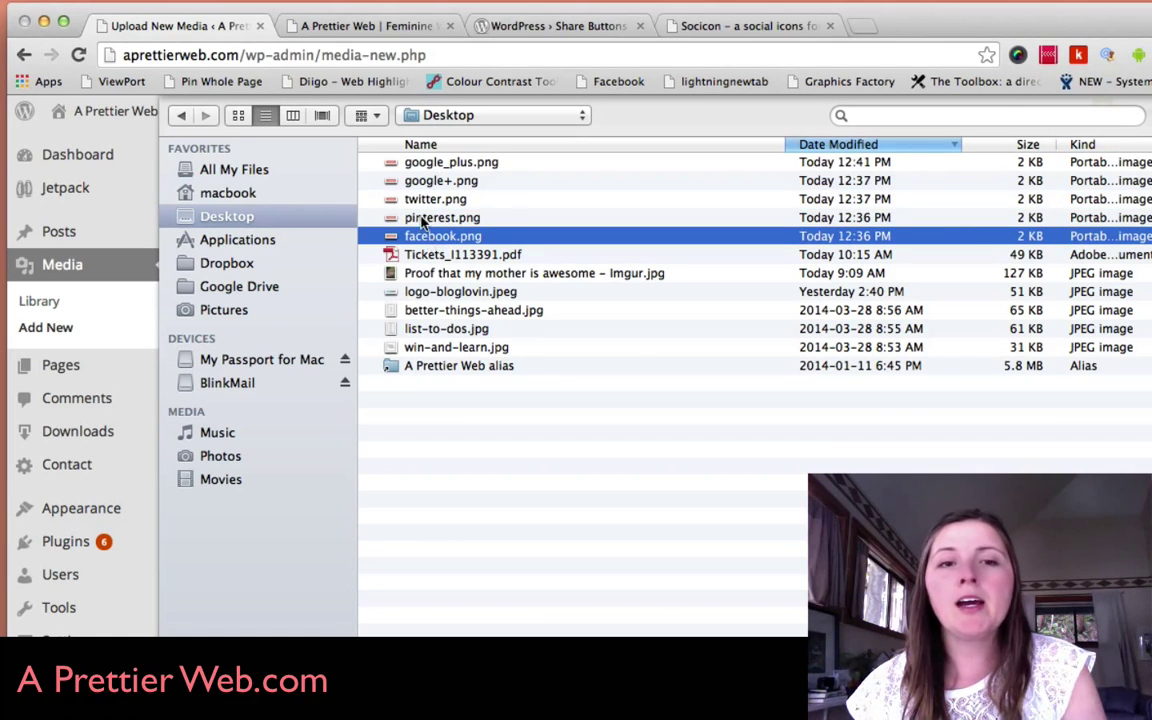
click(420, 218)
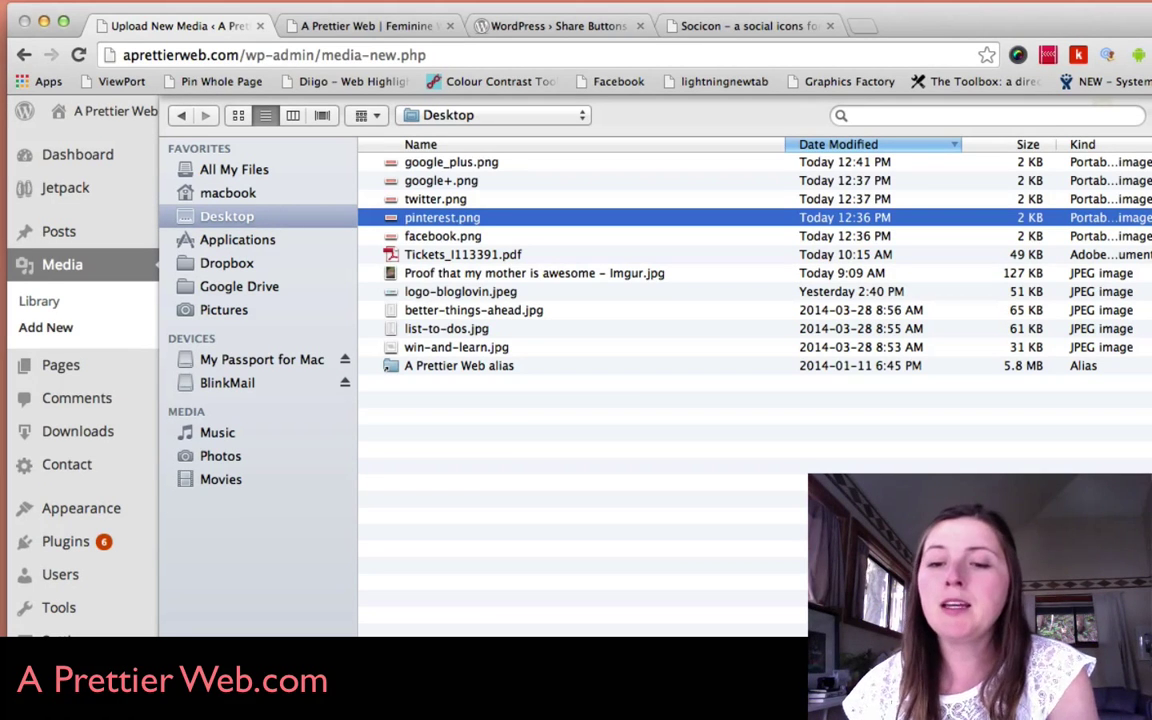
key(Escape)
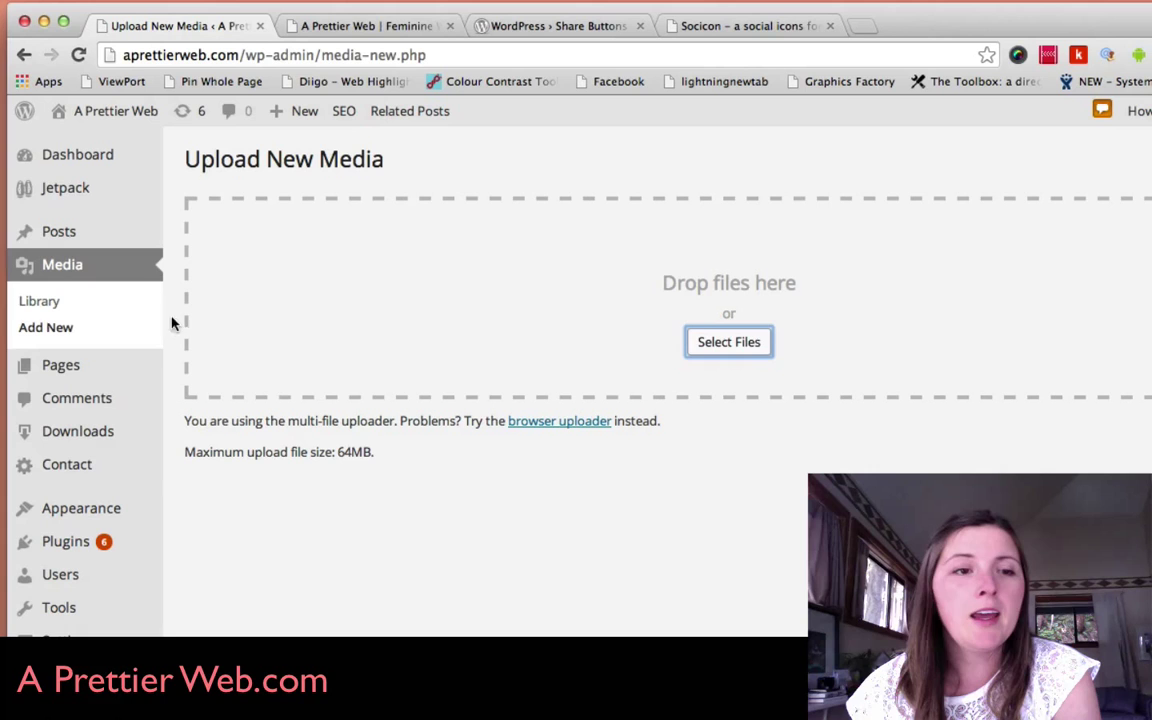
Find twitter.png in the Media Library and open its Edit Media page.
click(41, 304)
scroll(226, 300, down, 5)
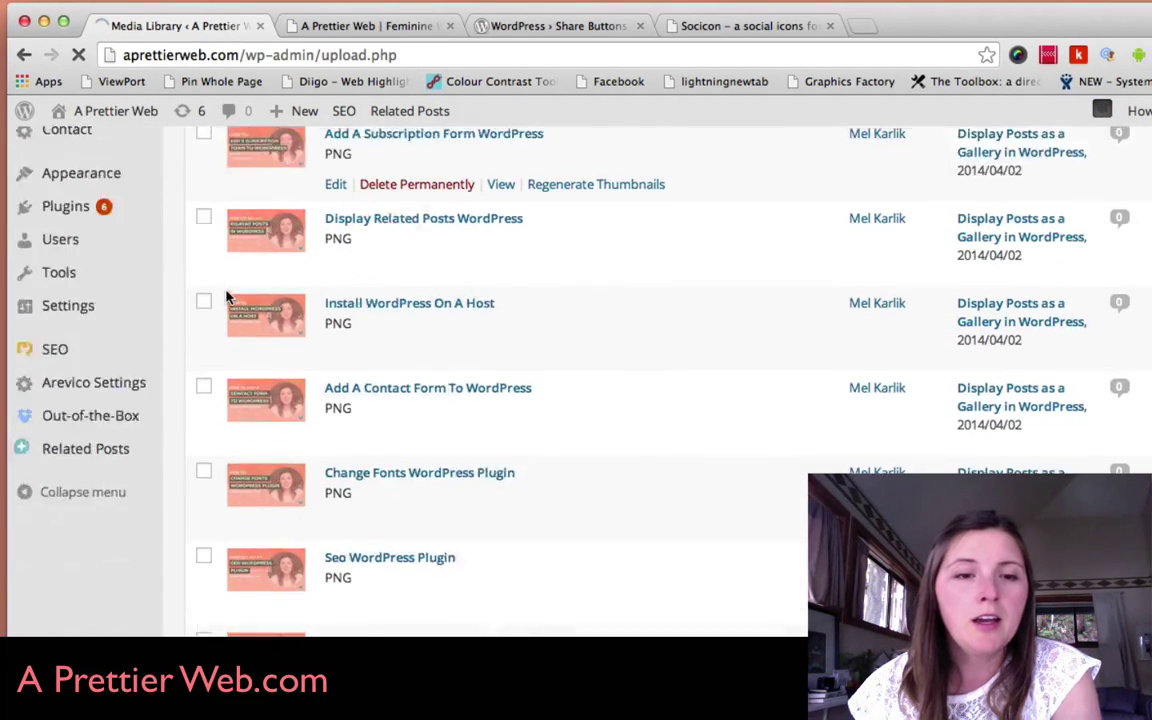
scroll(226, 300, up, 3)
scroll(226, 297, down, 5)
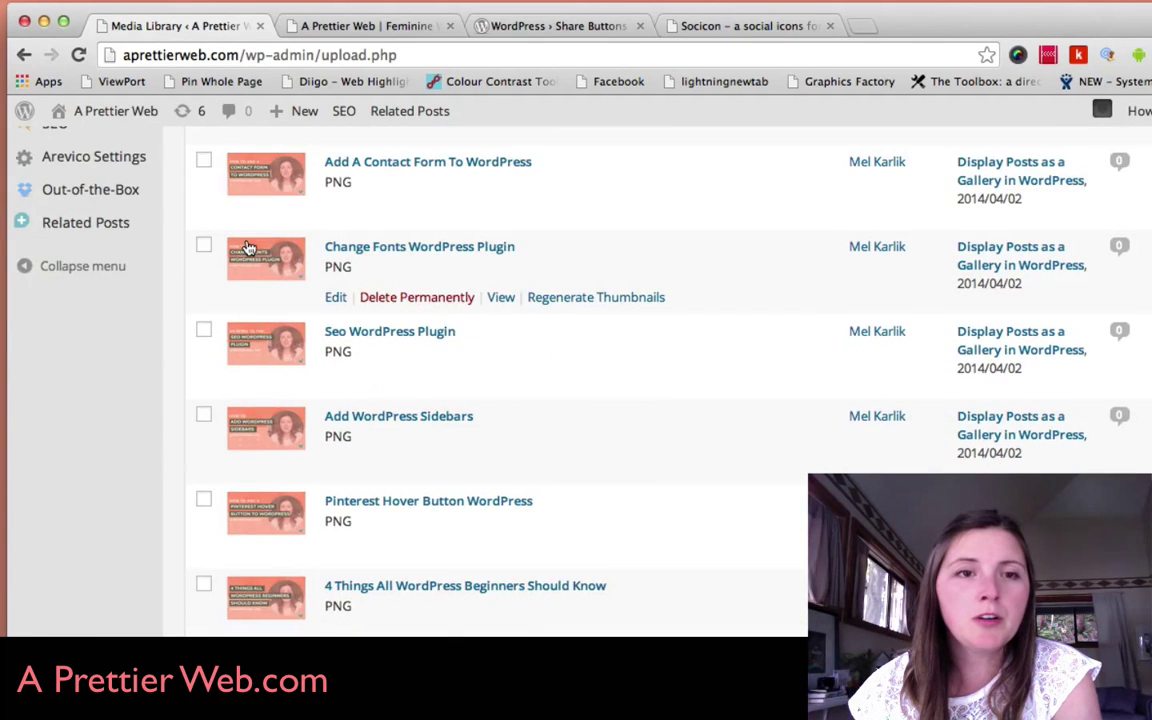
scroll(272, 324, up, 7)
scroll(244, 303, down, 10)
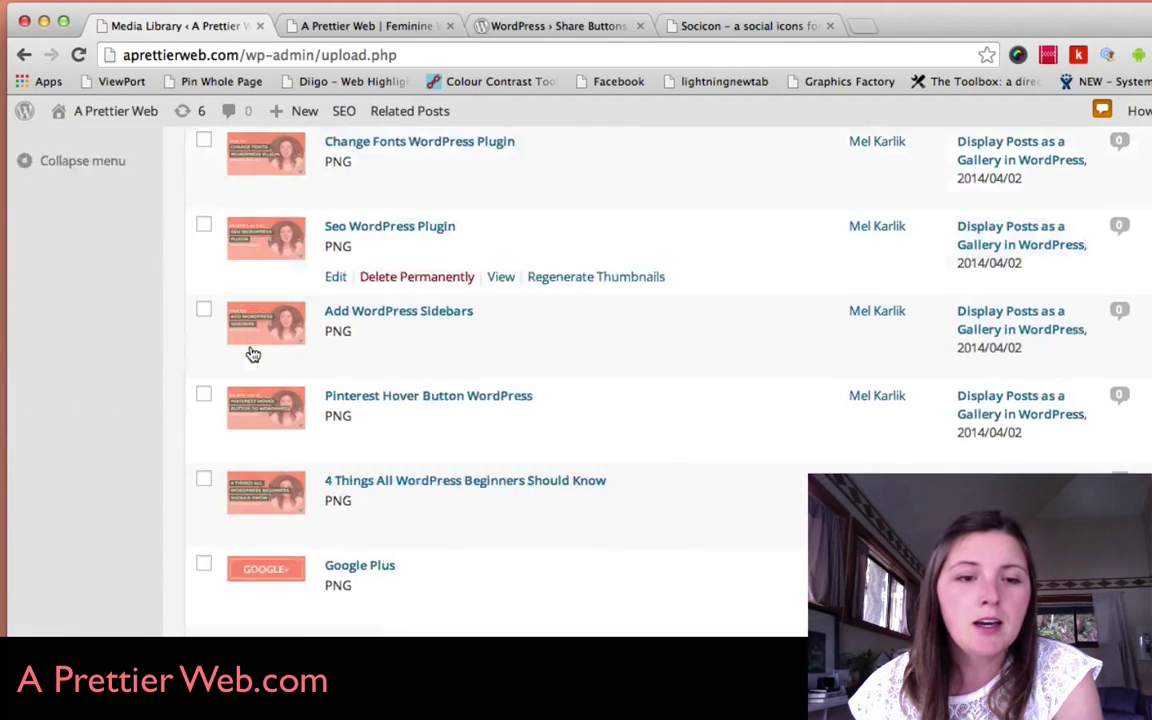
scroll(311, 300, up, 2)
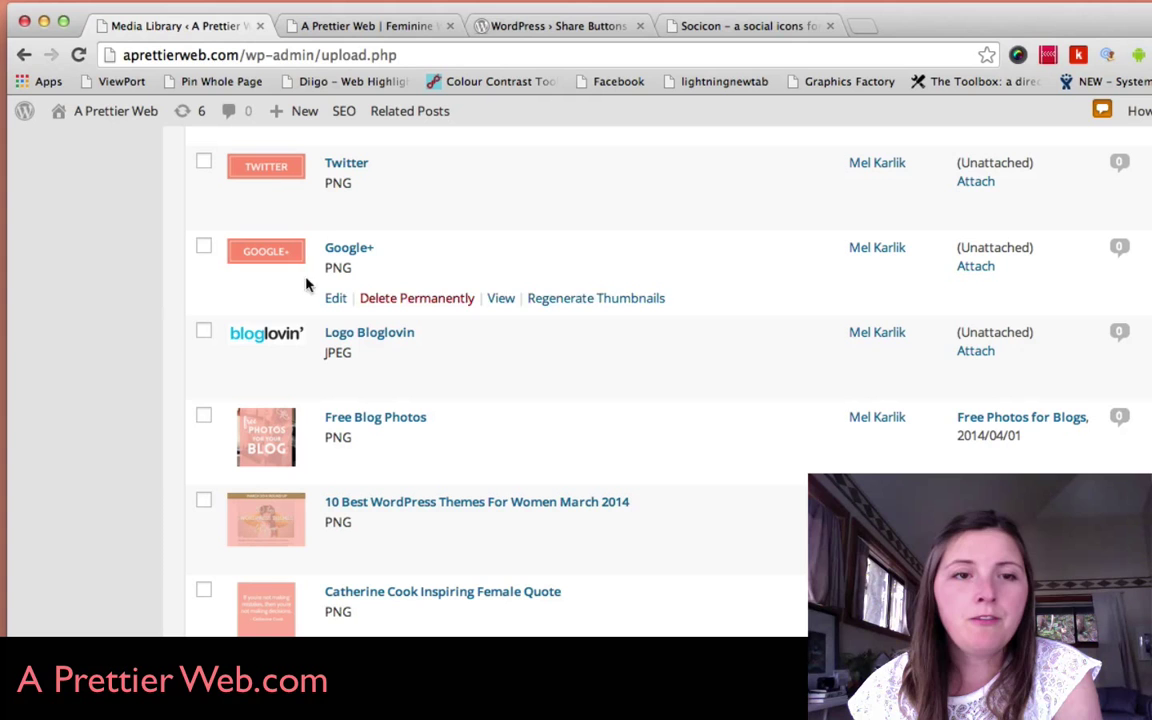
click(335, 216)
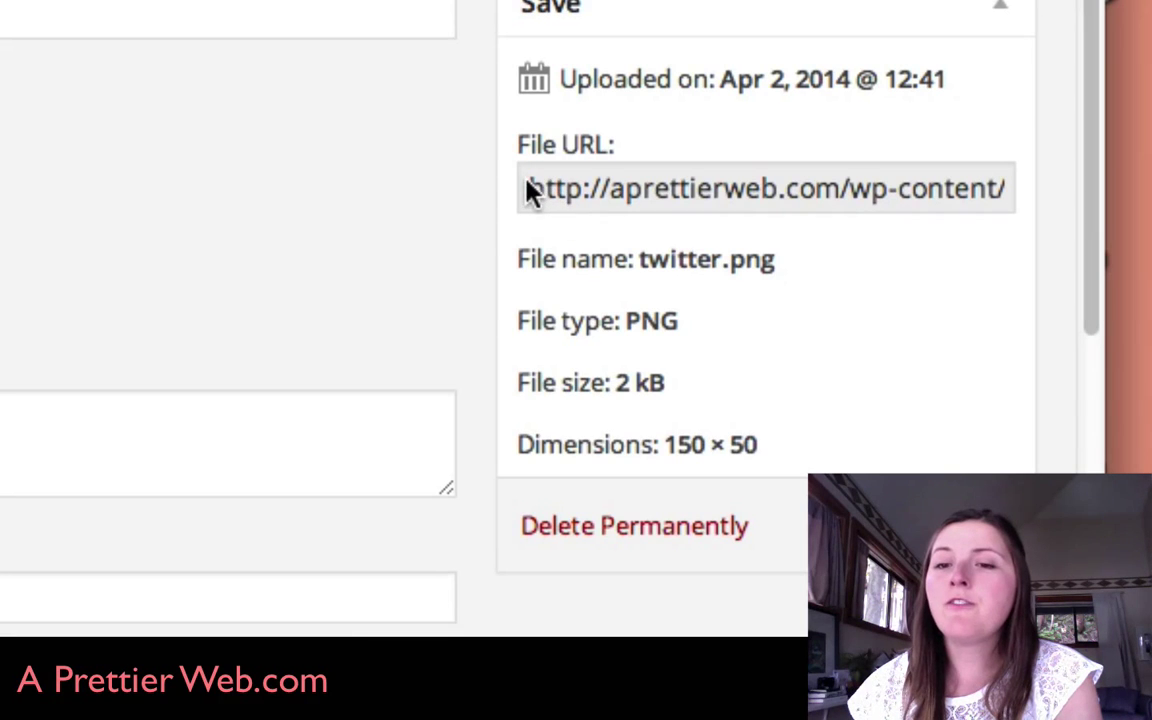
Copy twitter.png's file URL up to the uploads/2014/04/ folder.
drag(532, 192, 866, 200)
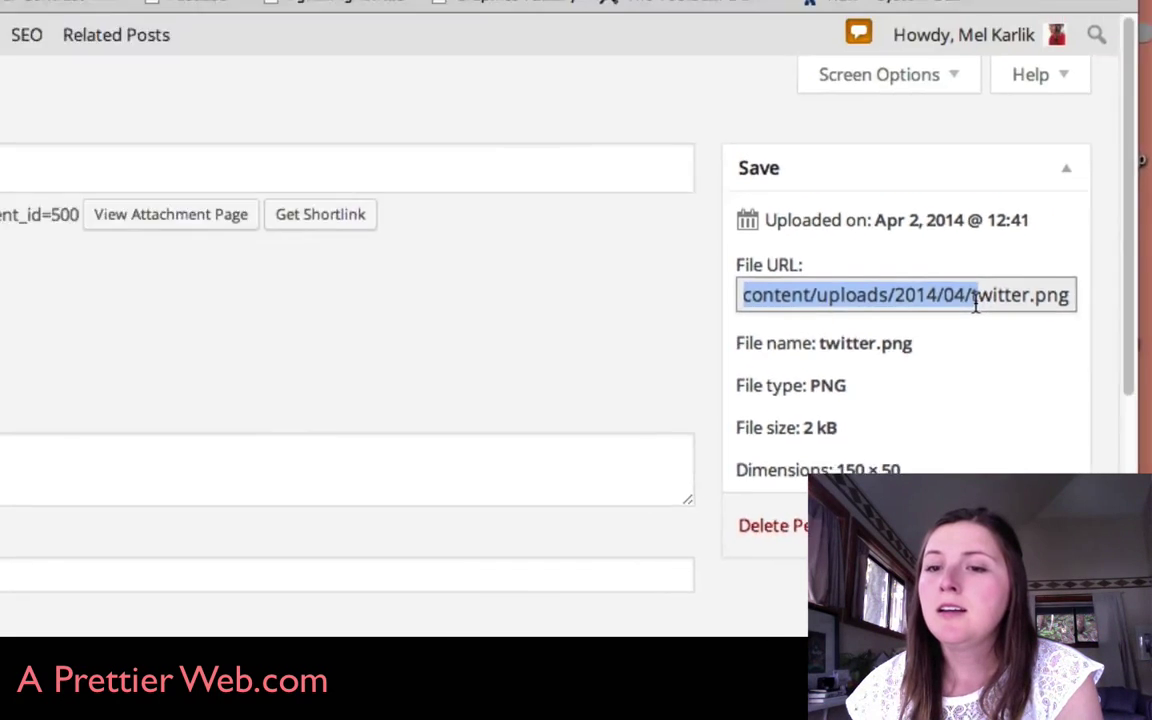
drag(975, 305, 965, 303)
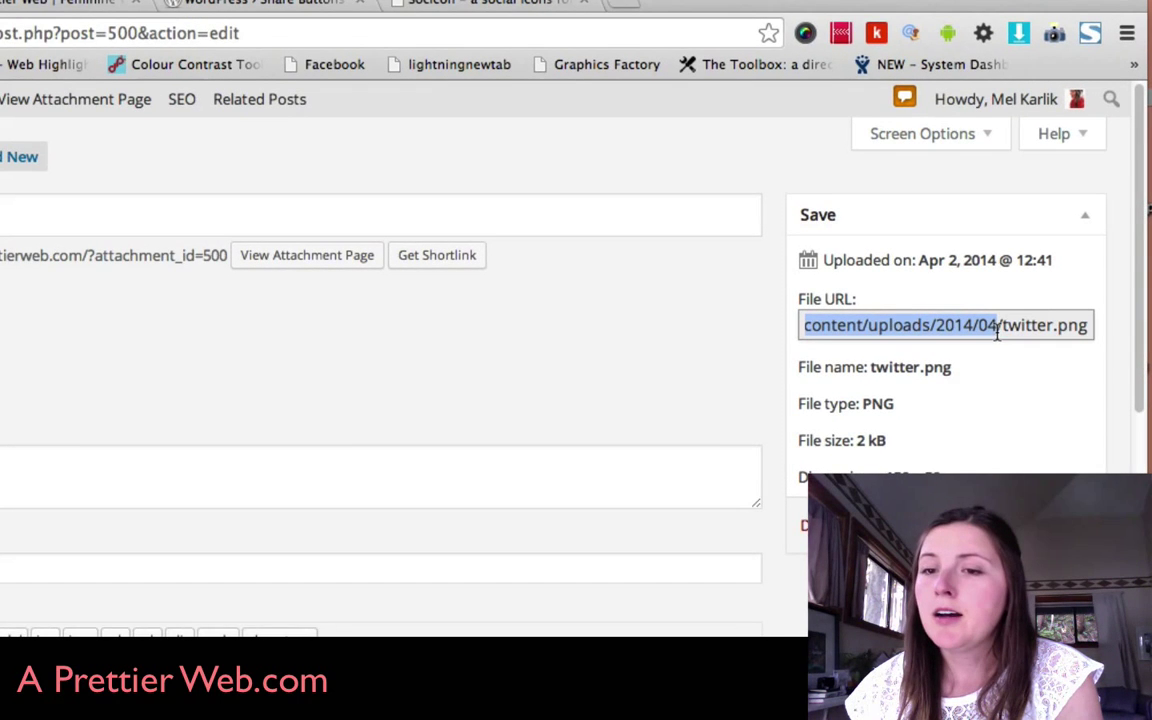
right_click(921, 327)
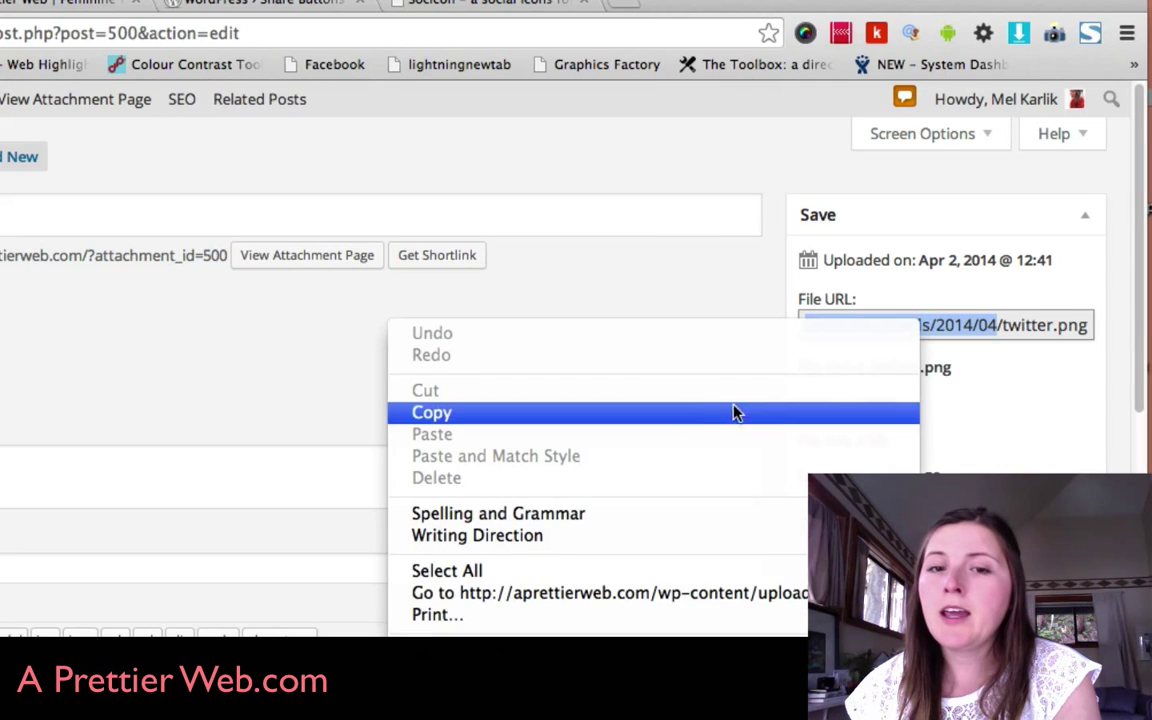
click(672, 415)
scroll(123, 445, down, 5)
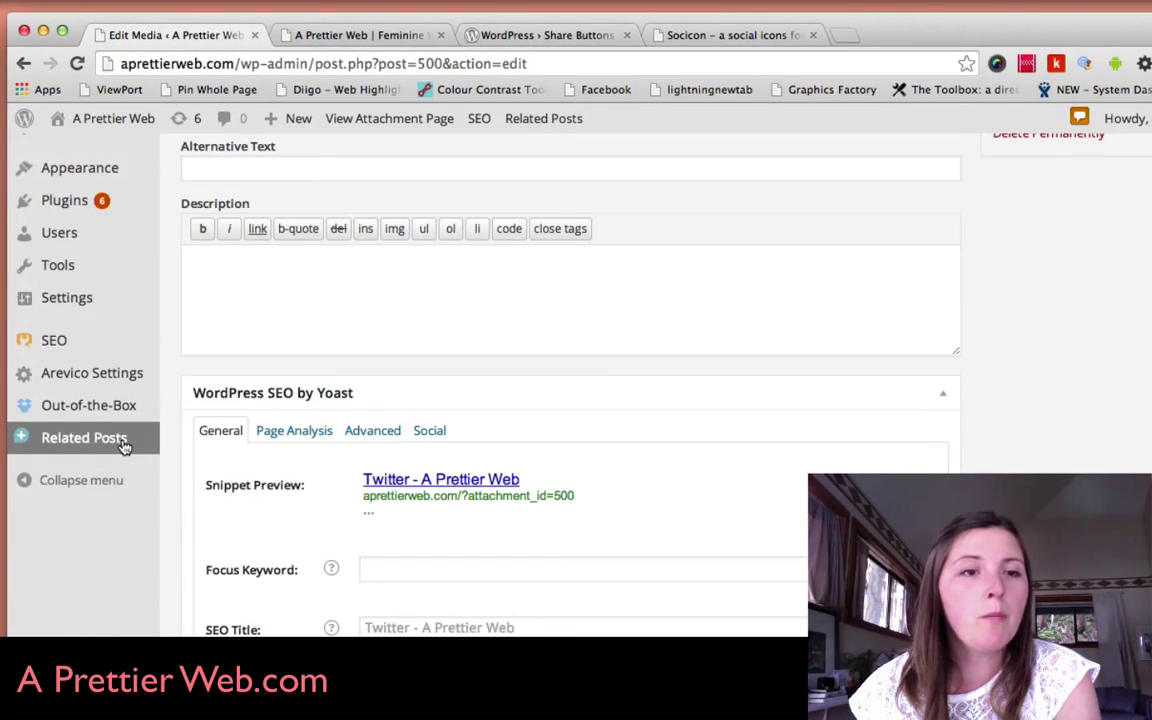
scroll(123, 445, up, 3)
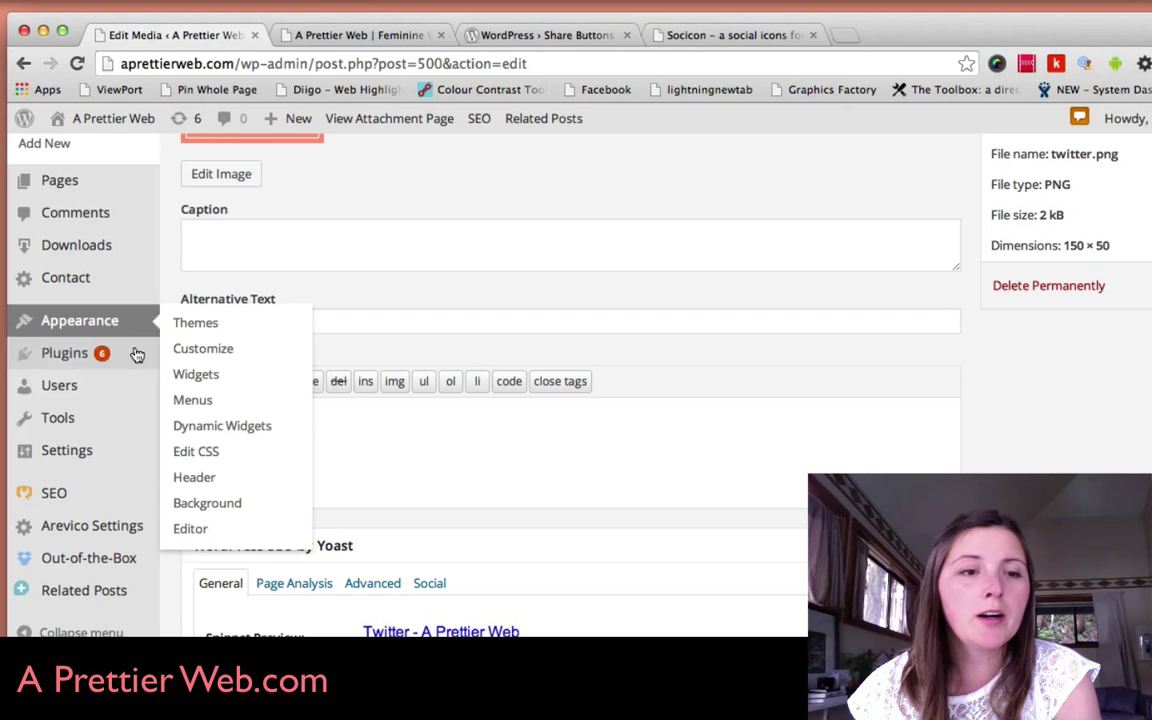
mouse_move(120, 450)
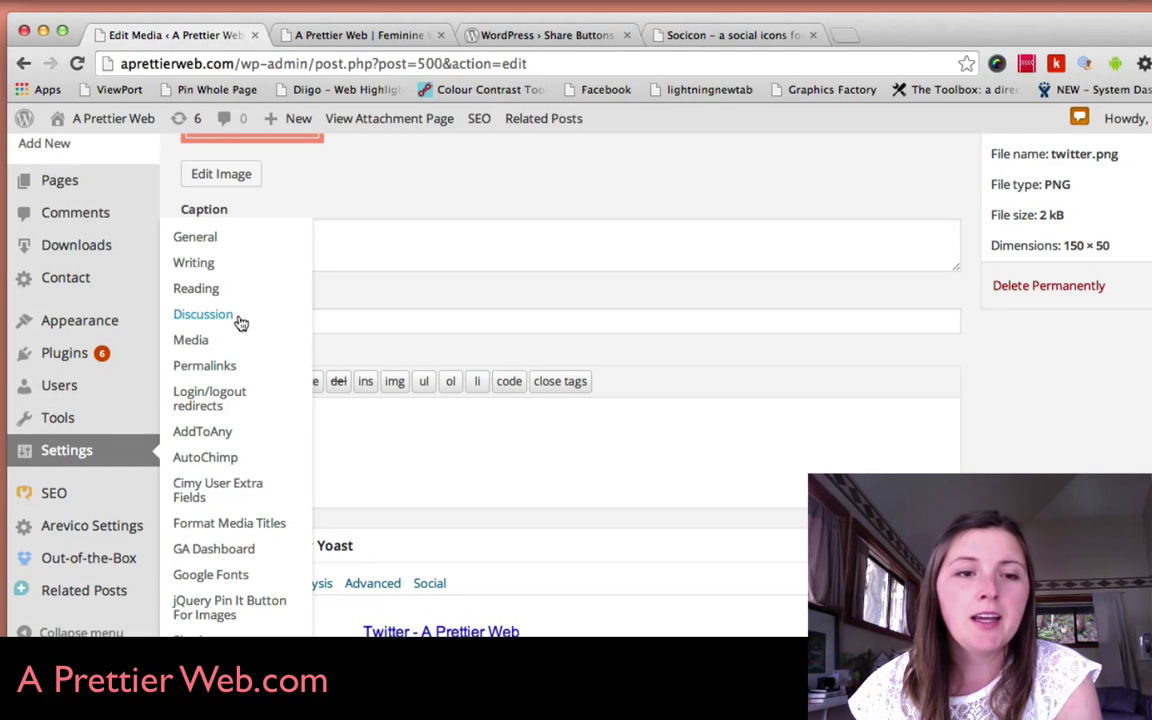
Check the uploads/2014/04/ custom icons URL in AddToAny settings, then view the blog's share buttons.
click(216, 435)
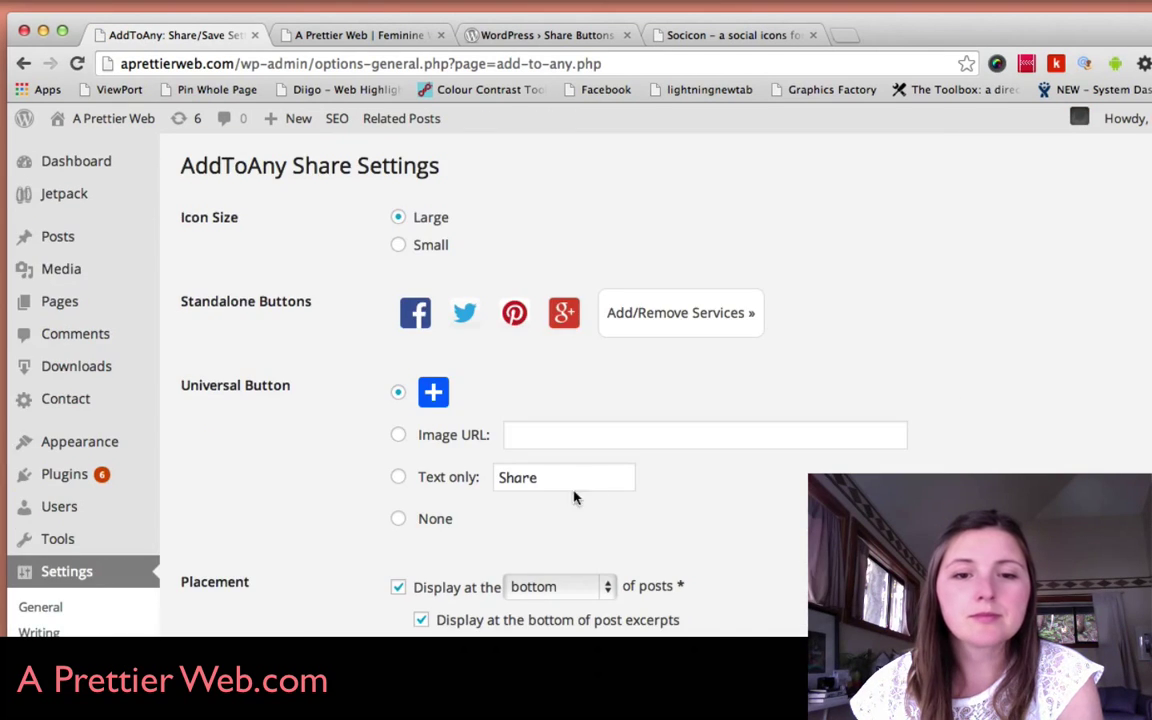
scroll(574, 497, down, 15)
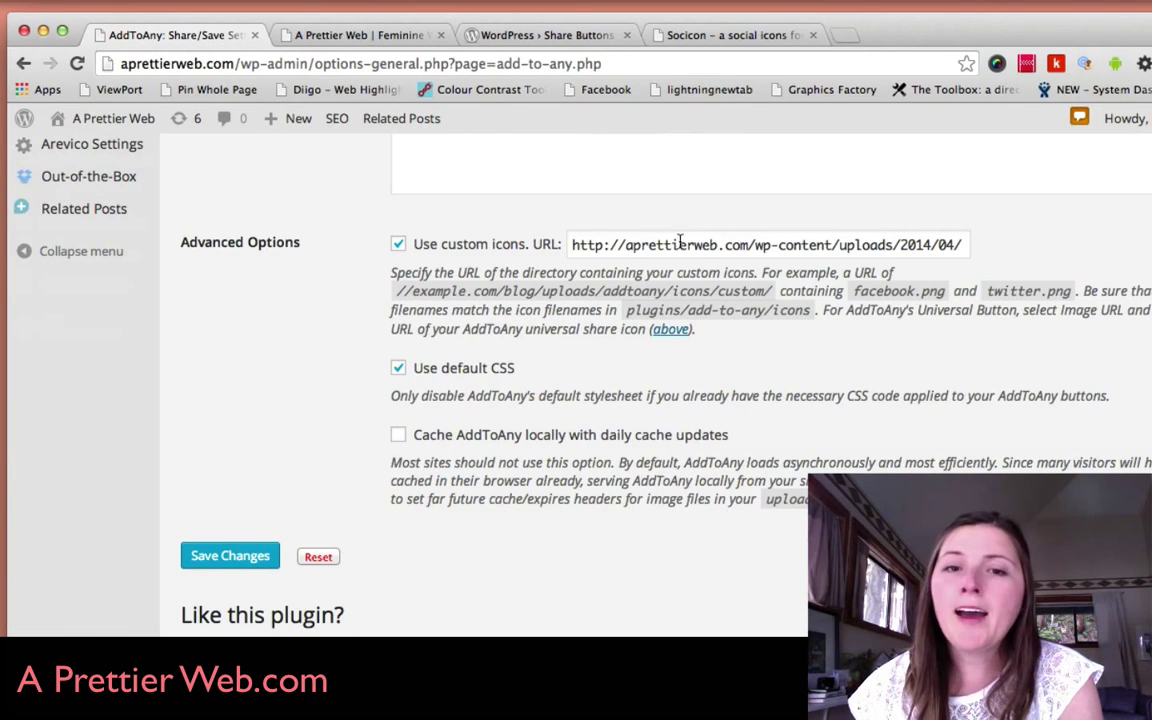
drag(571, 244, 997, 270)
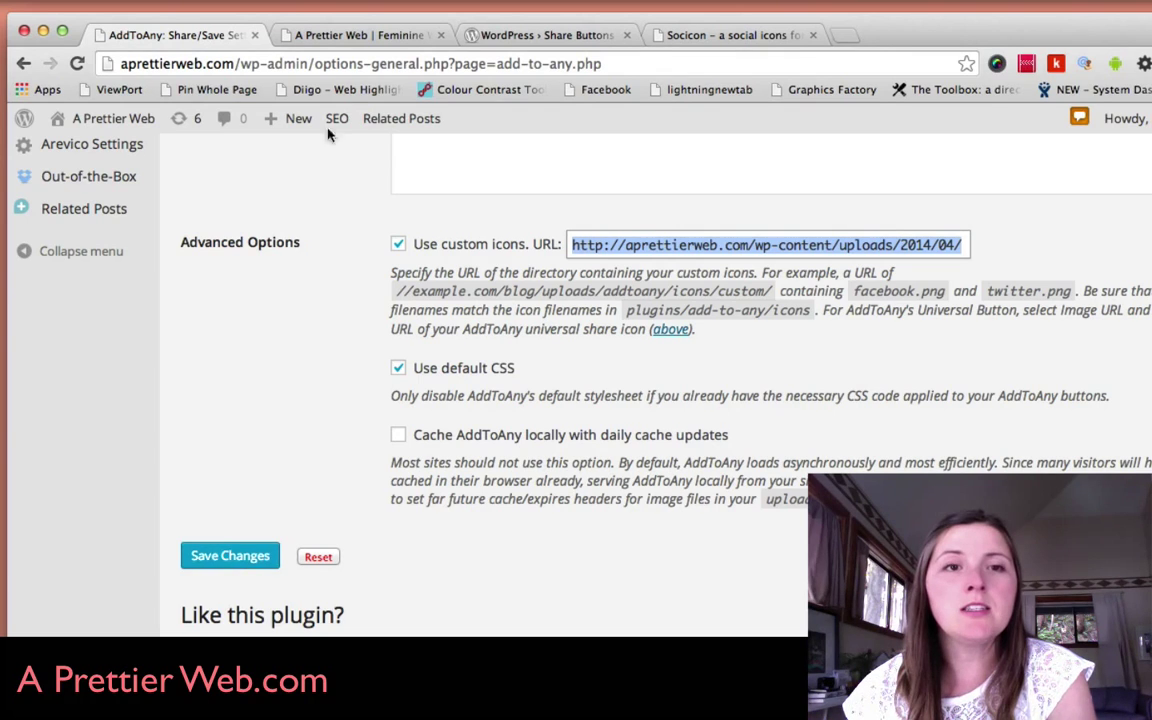
click(339, 38)
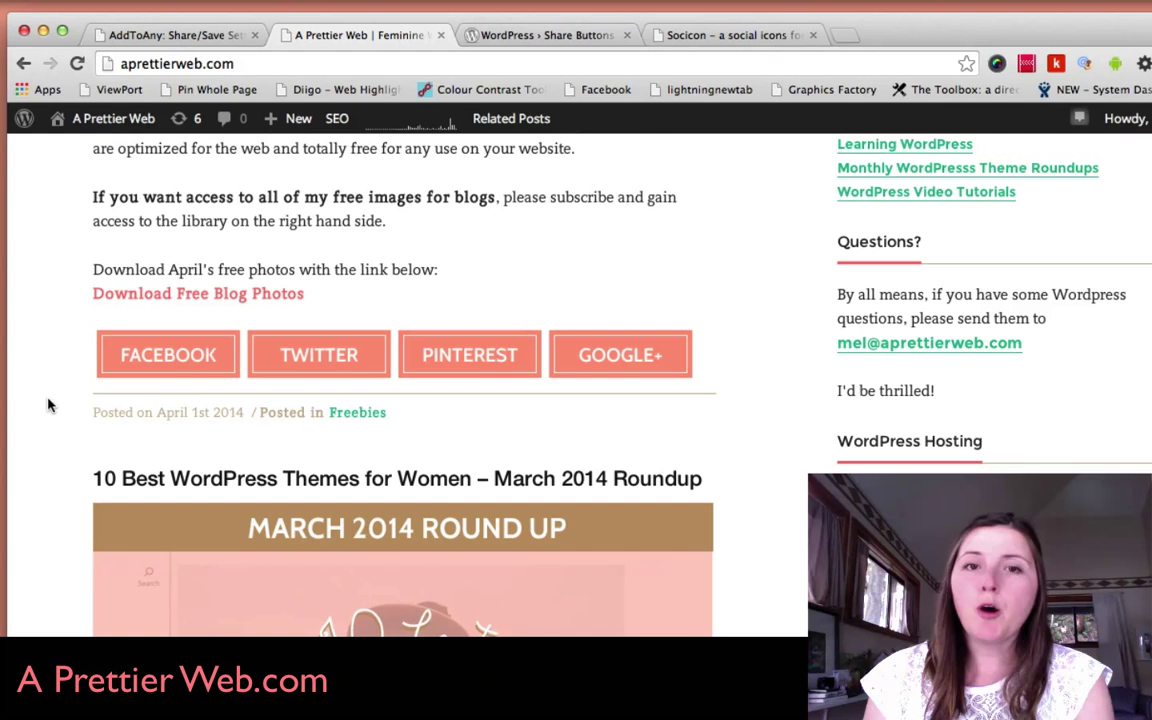
In the Socicon generator, set Background Type to Square and regenerate the icons.
click(708, 36)
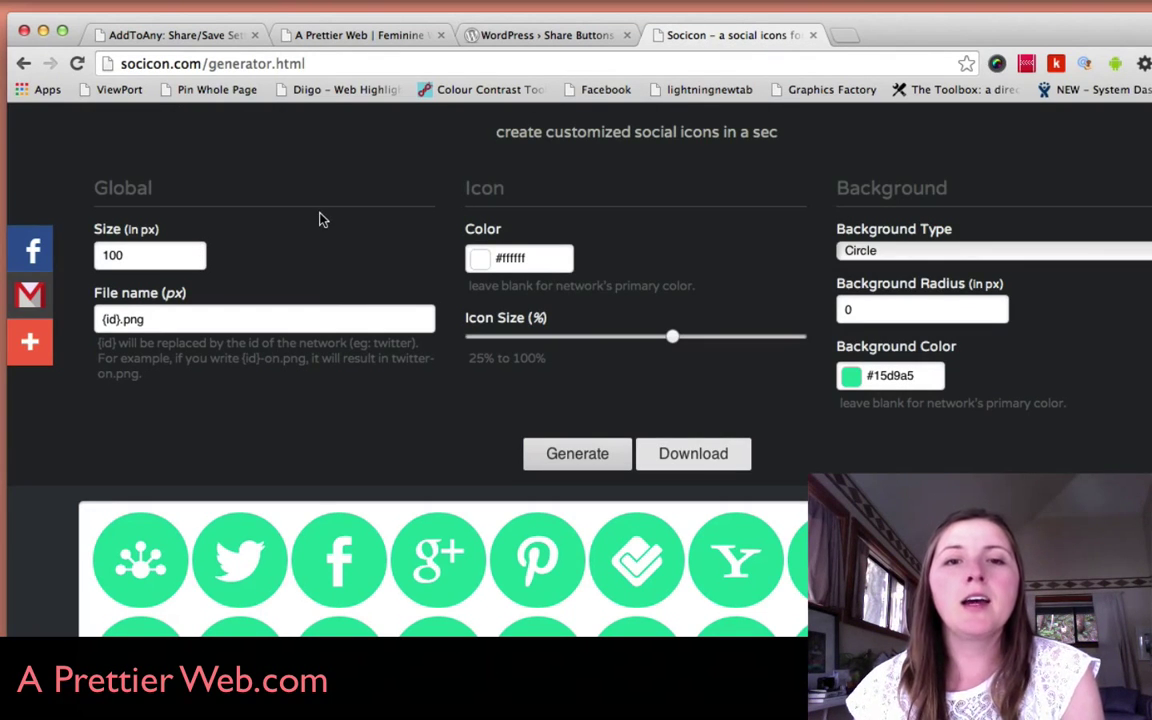
scroll(322, 216, down, 1)
scroll(321, 216, down, 4)
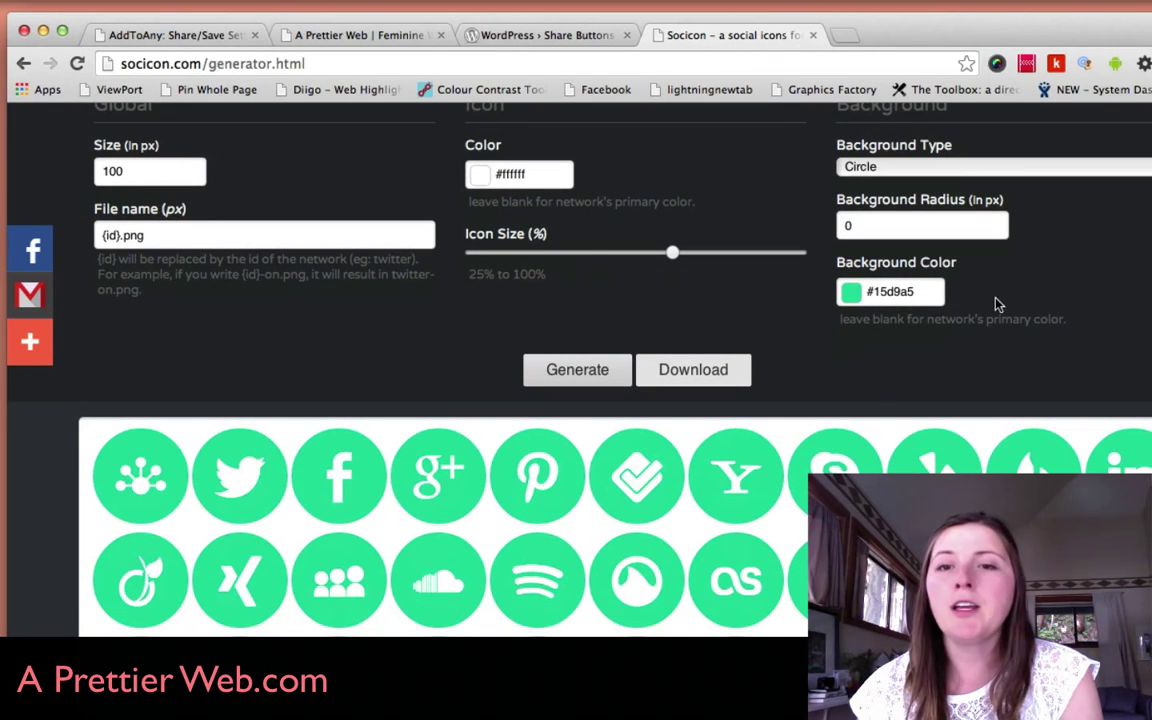
scroll(998, 303, up, 3)
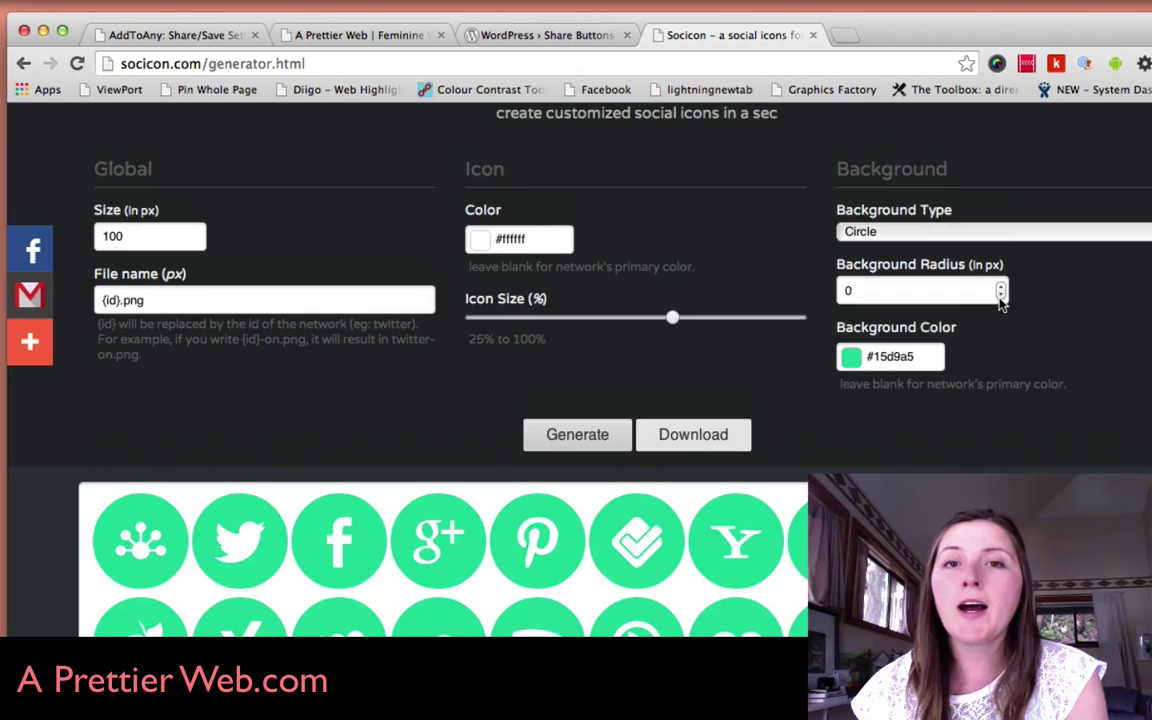
click(912, 233)
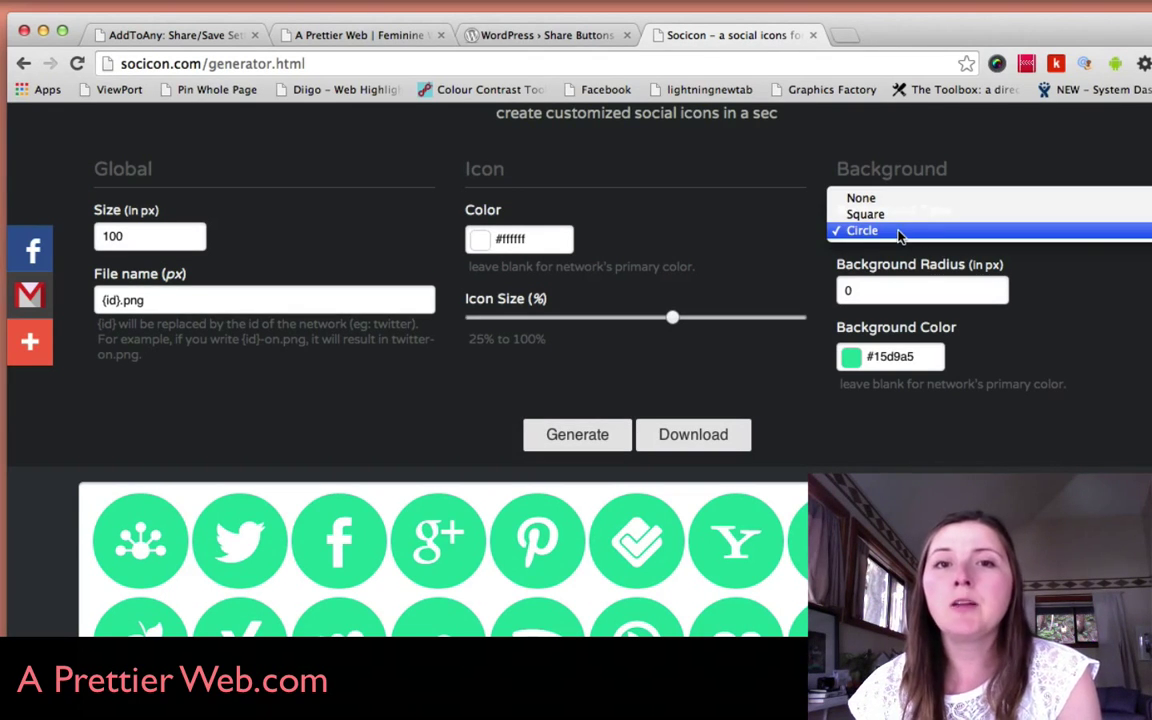
click(888, 215)
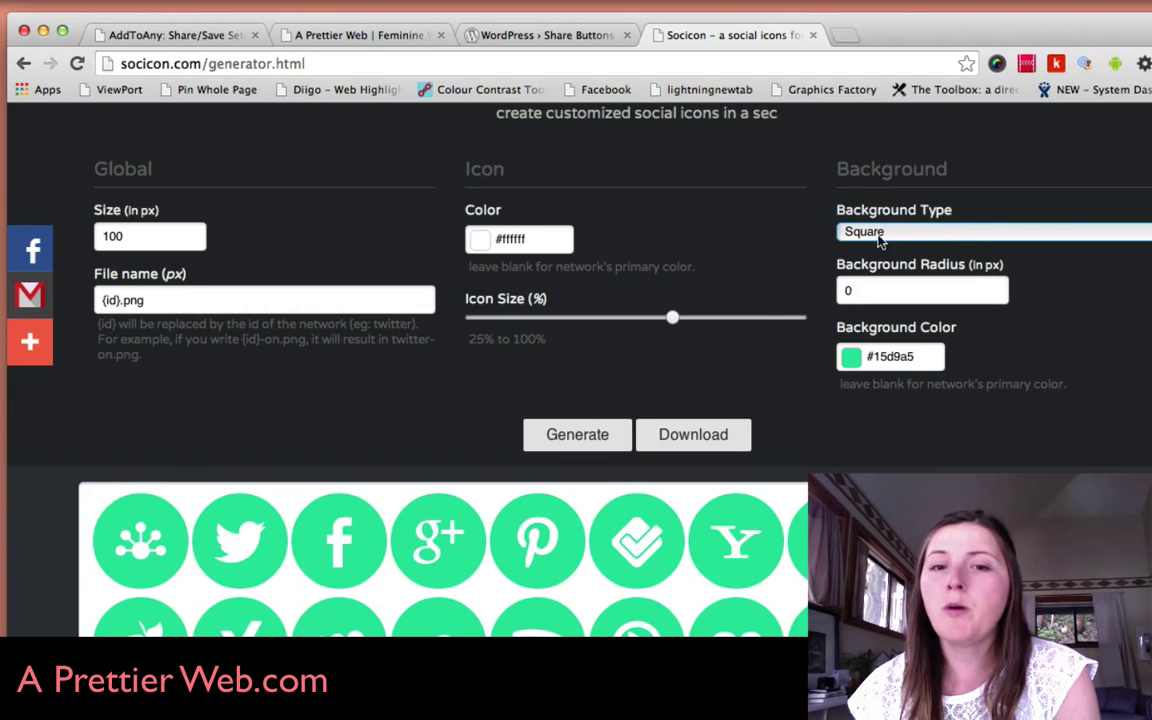
click(566, 440)
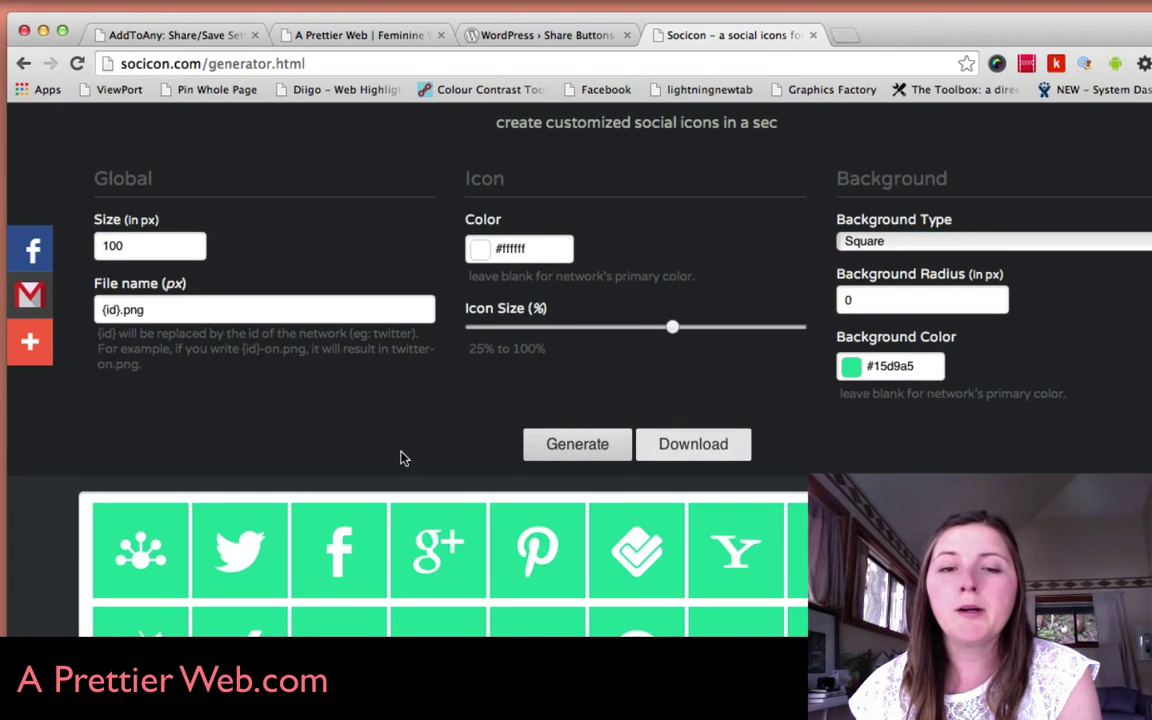
Return to the Share Buttons by AddToAny plugin directory page.
scroll(400, 458, down, 2)
scroll(398, 457, up, 1)
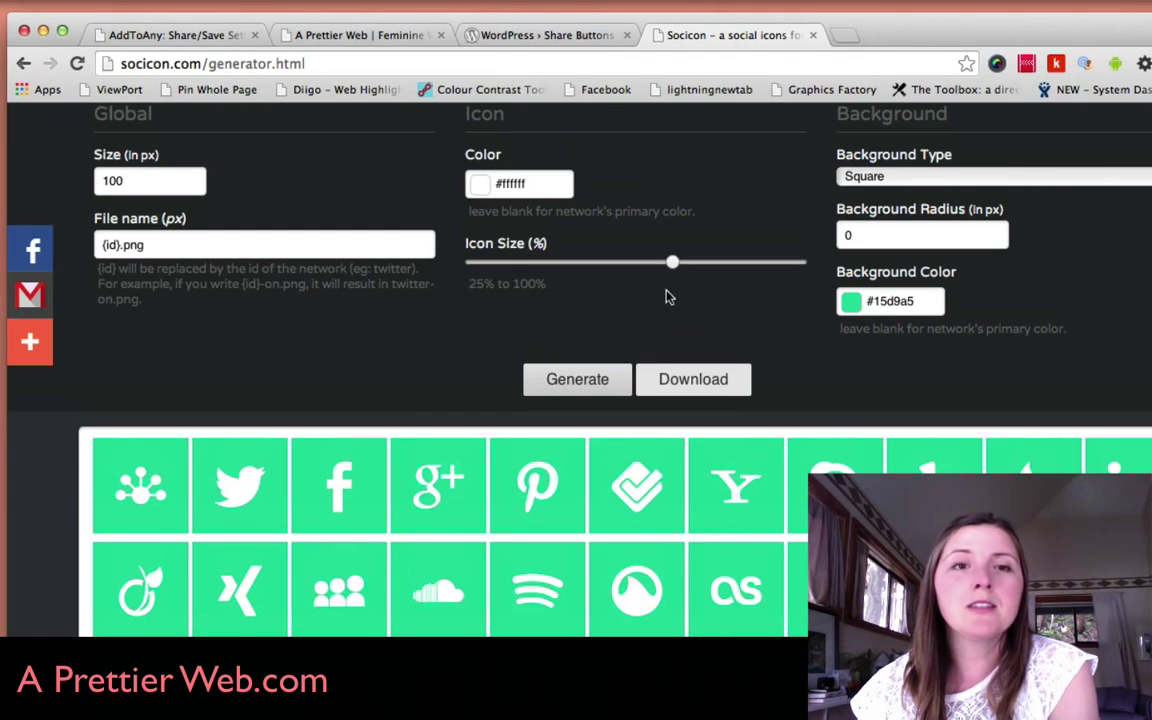
click(488, 37)
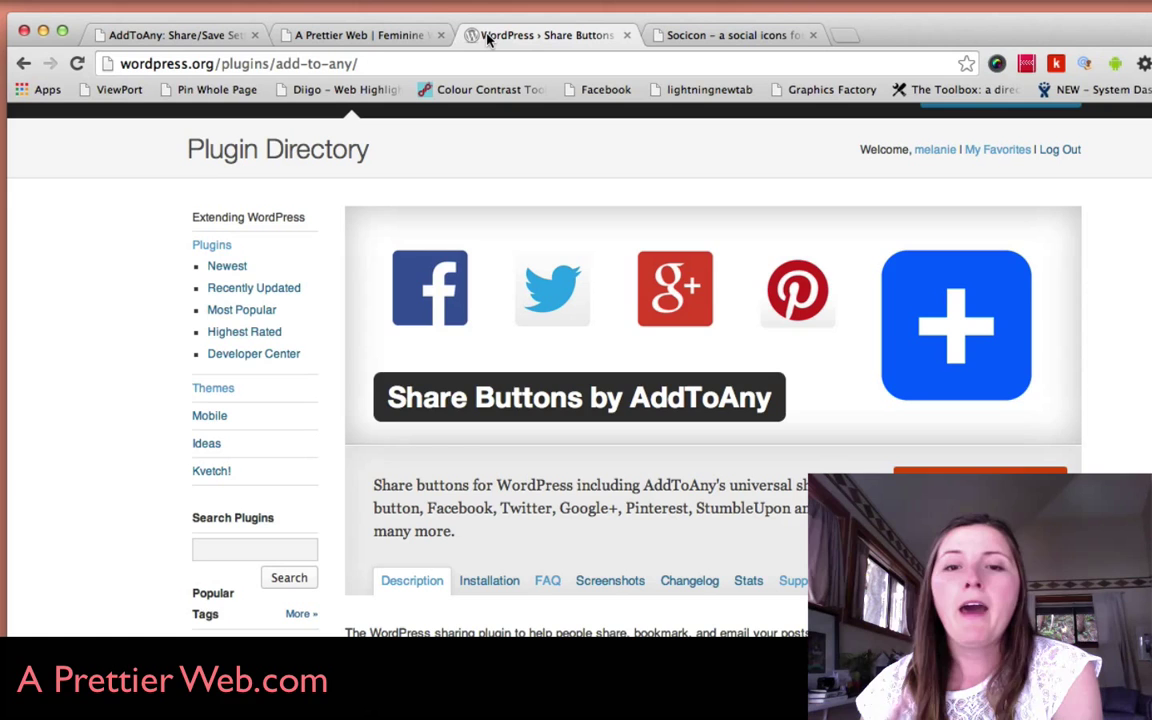